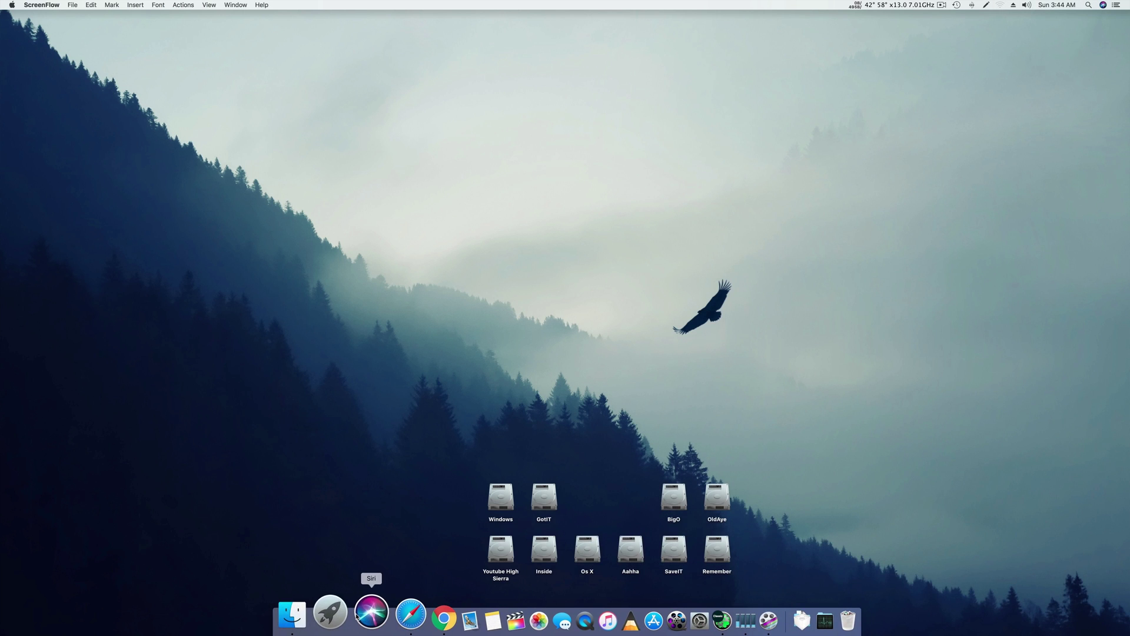
- Quit ScreenFlow from its app menu so Finder becomes active on the desktop
click(335, 612)
click(42, 5)
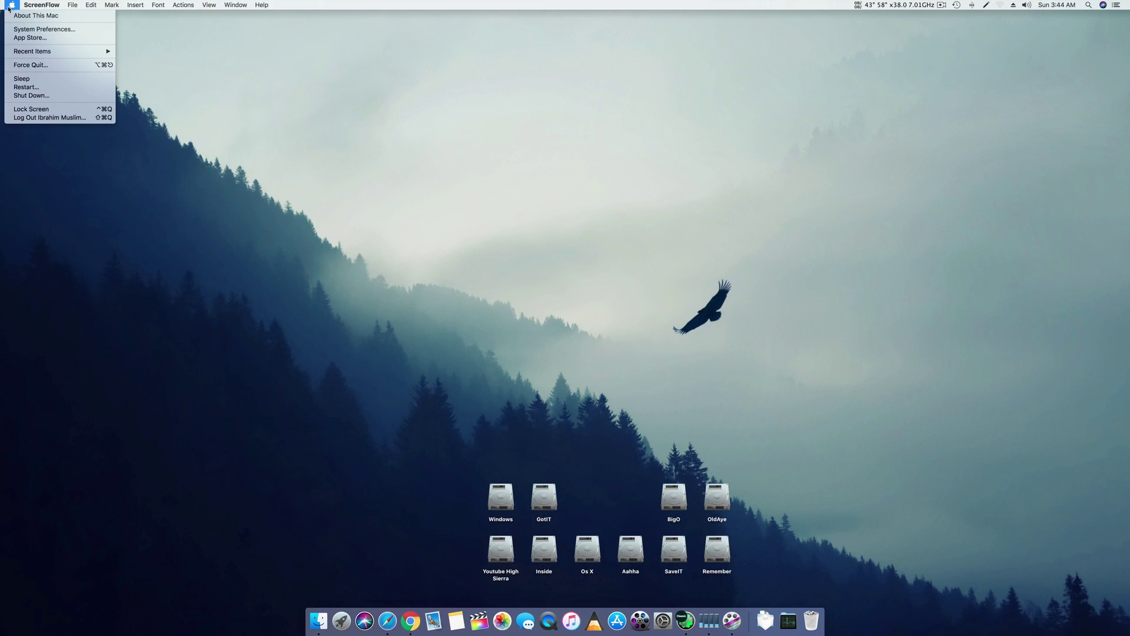
click(320, 87)
key(super+q)
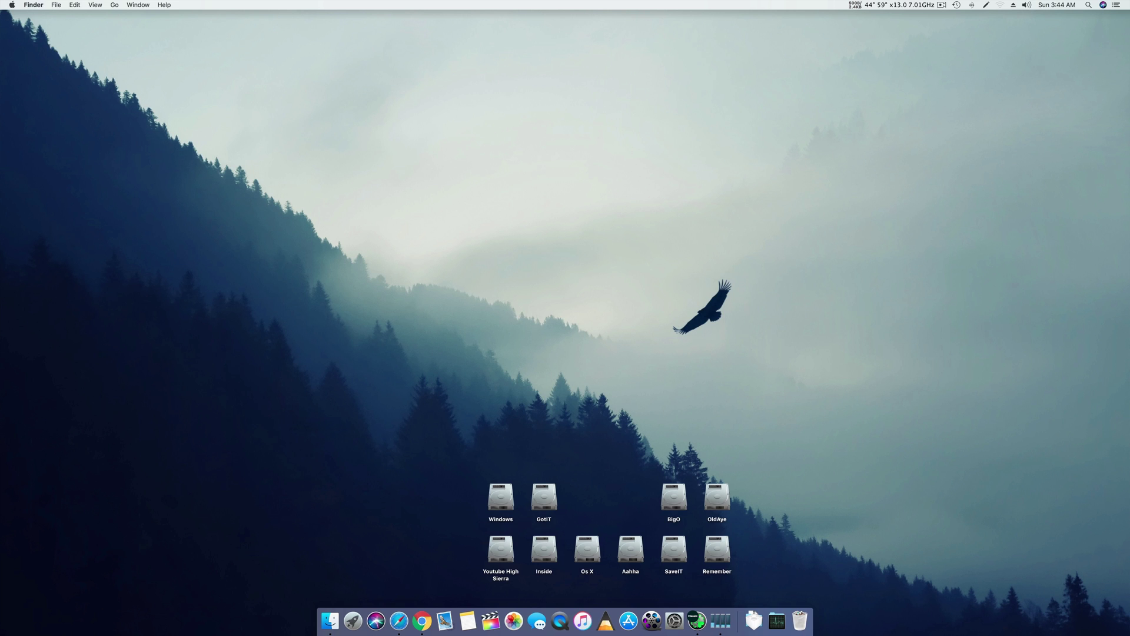
drag(522, 188, 725, 200)
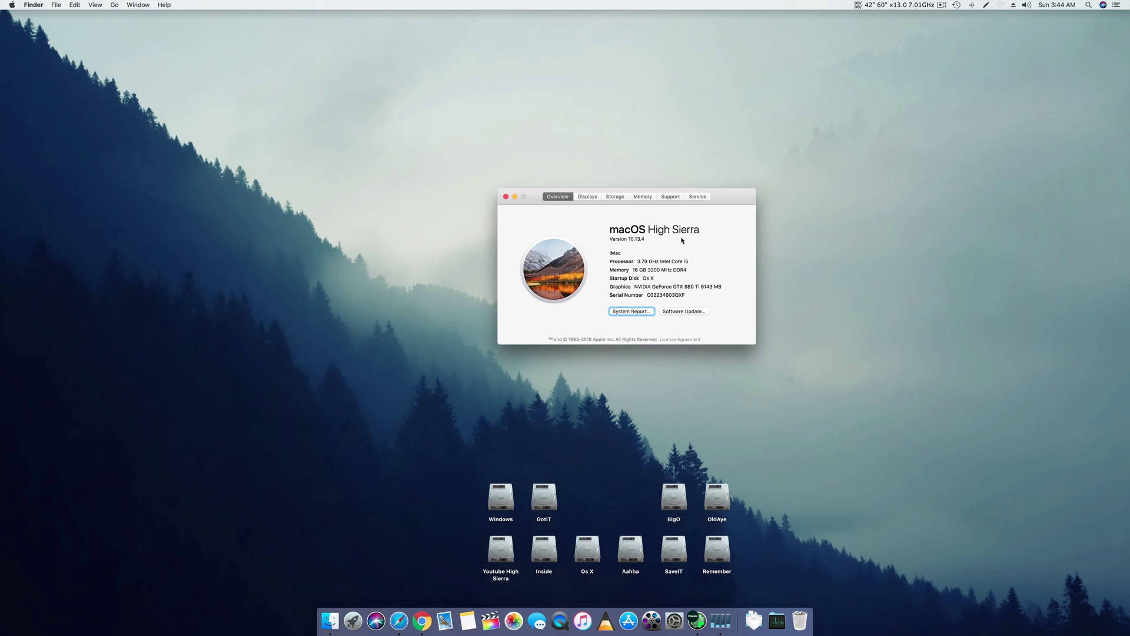
drag(726, 203, 726, 212)
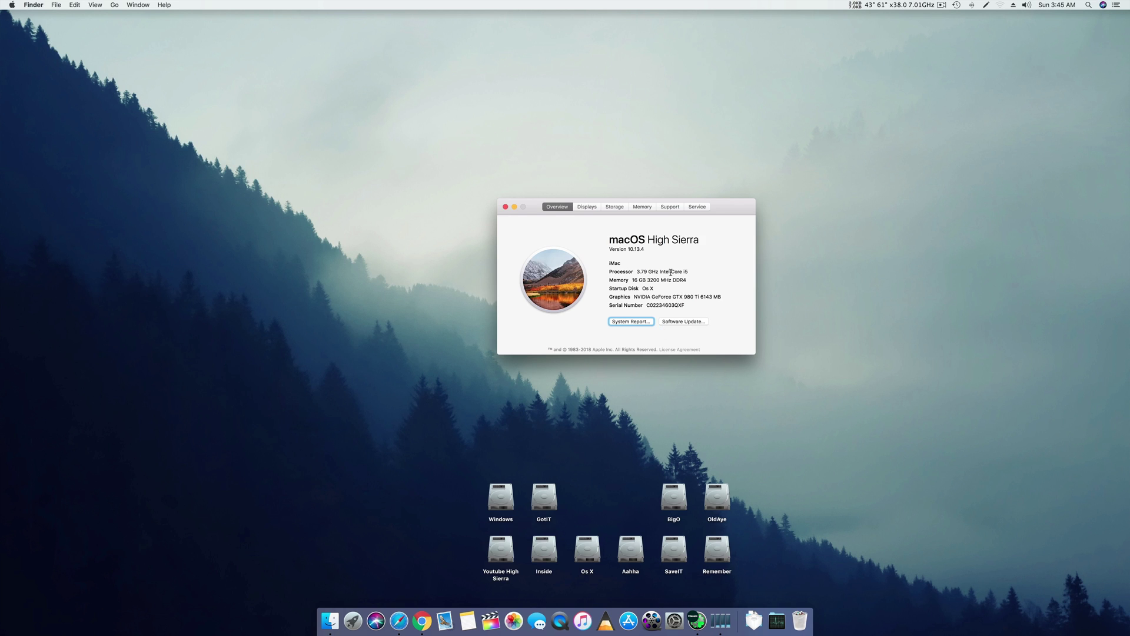
drag(732, 215, 745, 240)
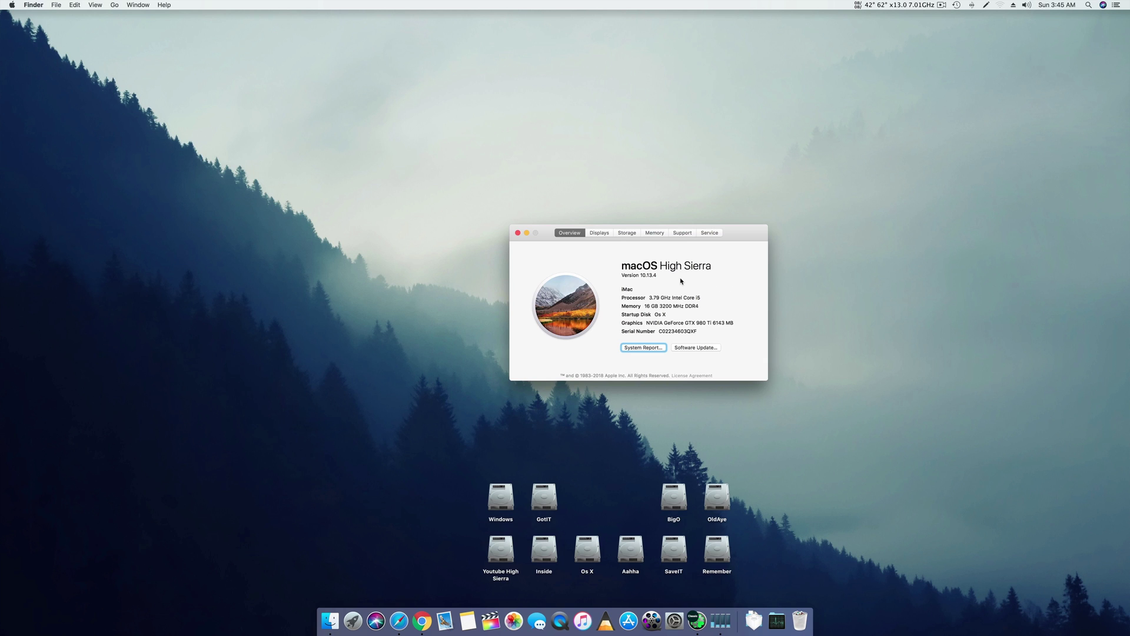
click(526, 234)
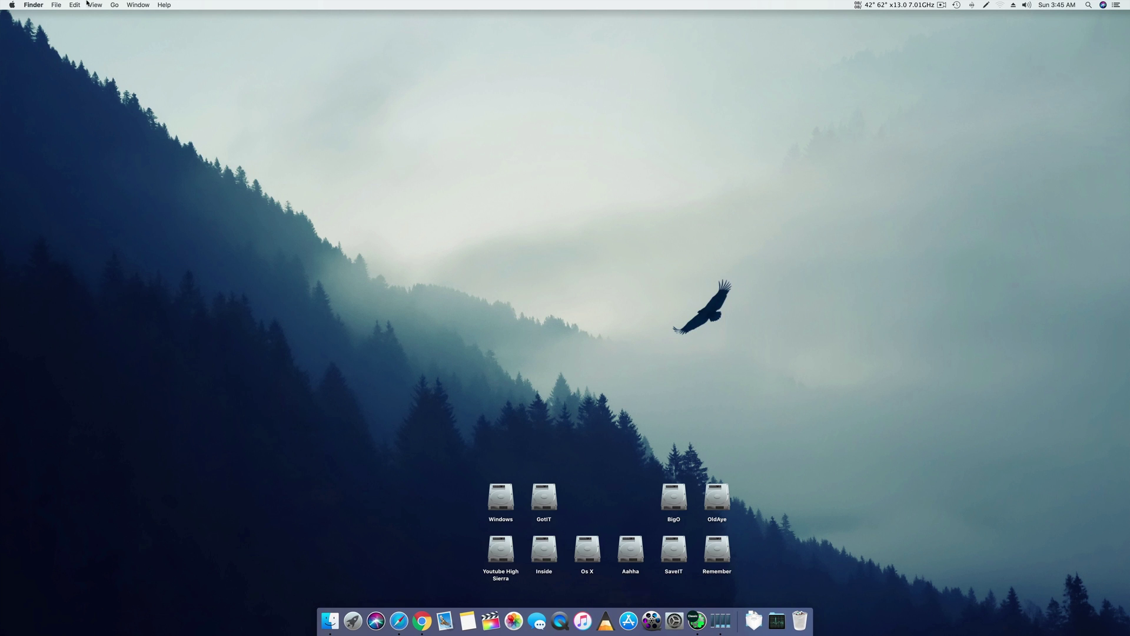
- Launch Activity Monitor, view Network statistics, then return to the CPU process list
click(719, 607)
drag(950, 362, 622, 184)
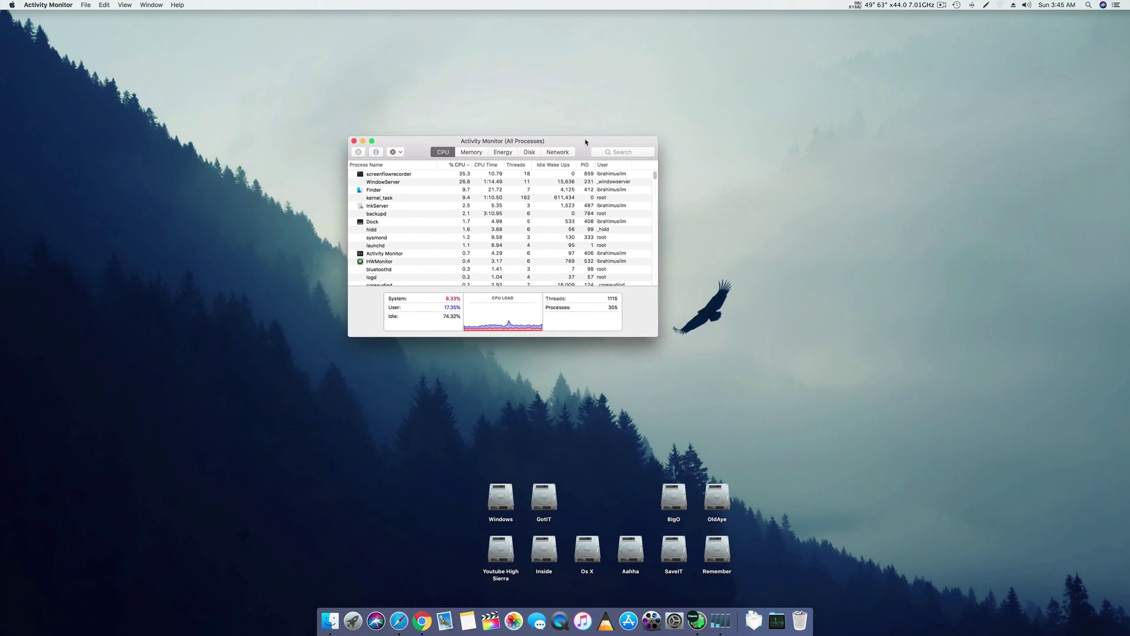
click(597, 195)
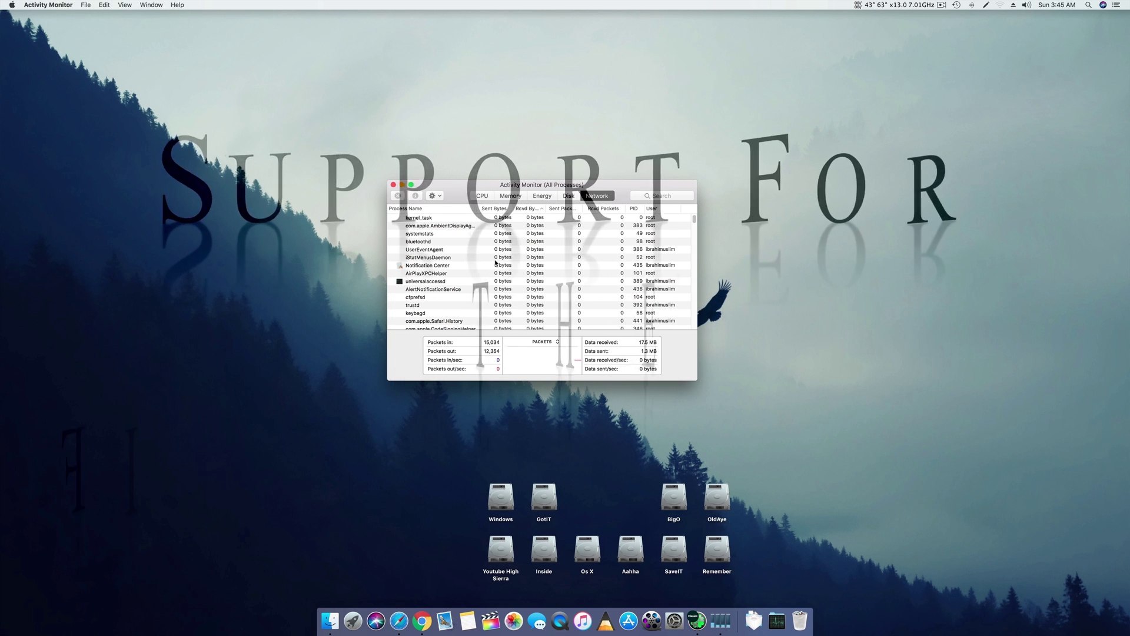
click(494, 193)
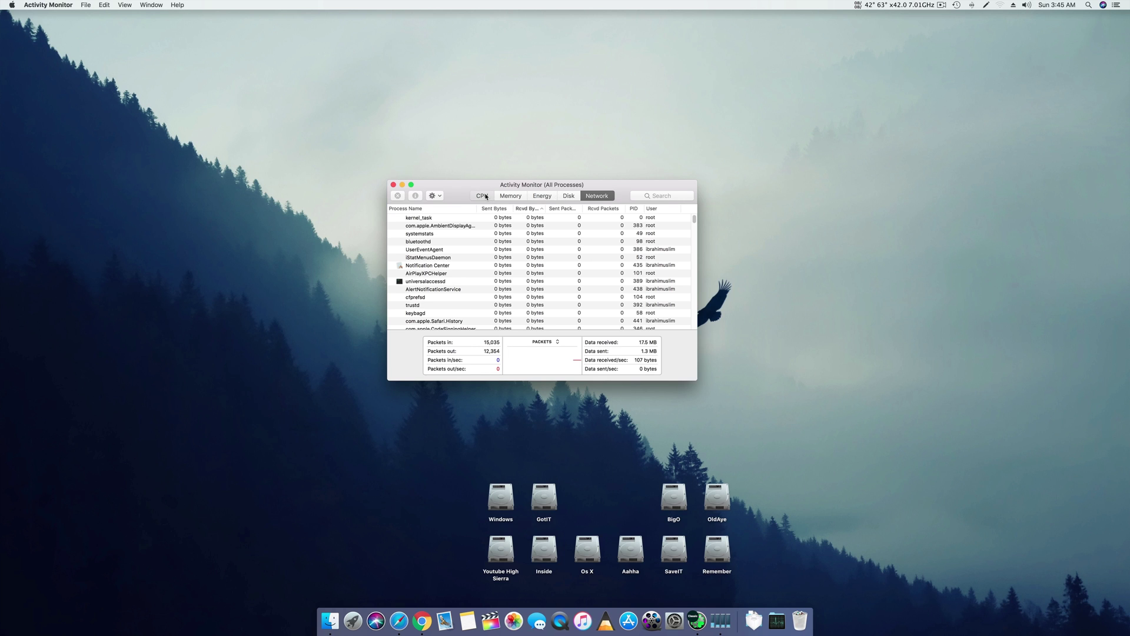
drag(460, 194, 455, 257)
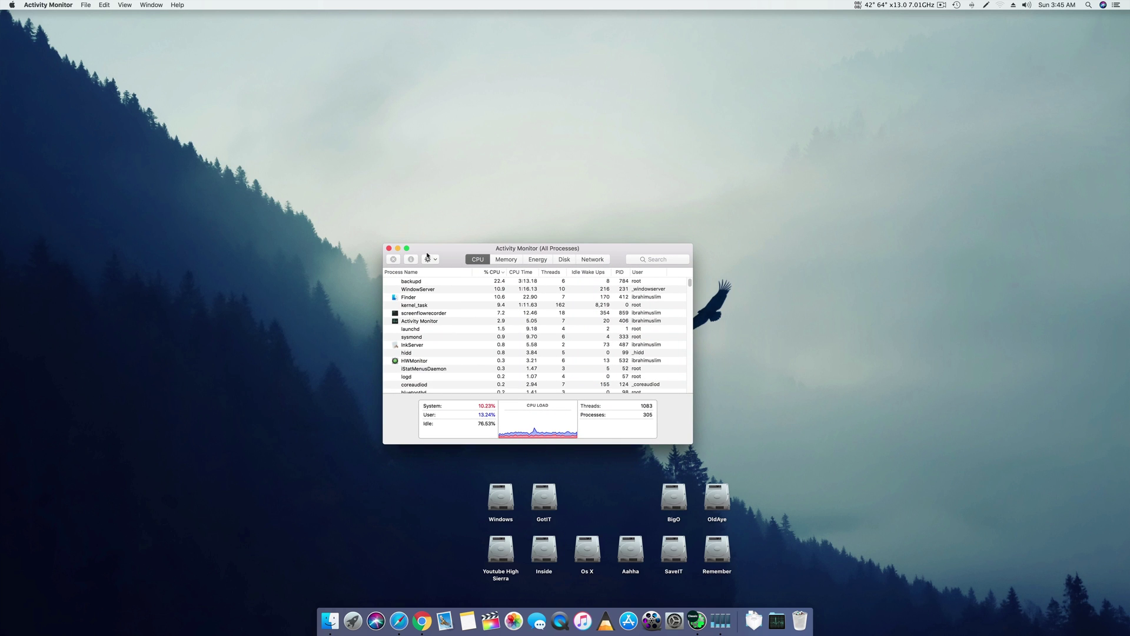
- Show the GPU History window via the Window menu and enlarge it near the centre
click(156, 5)
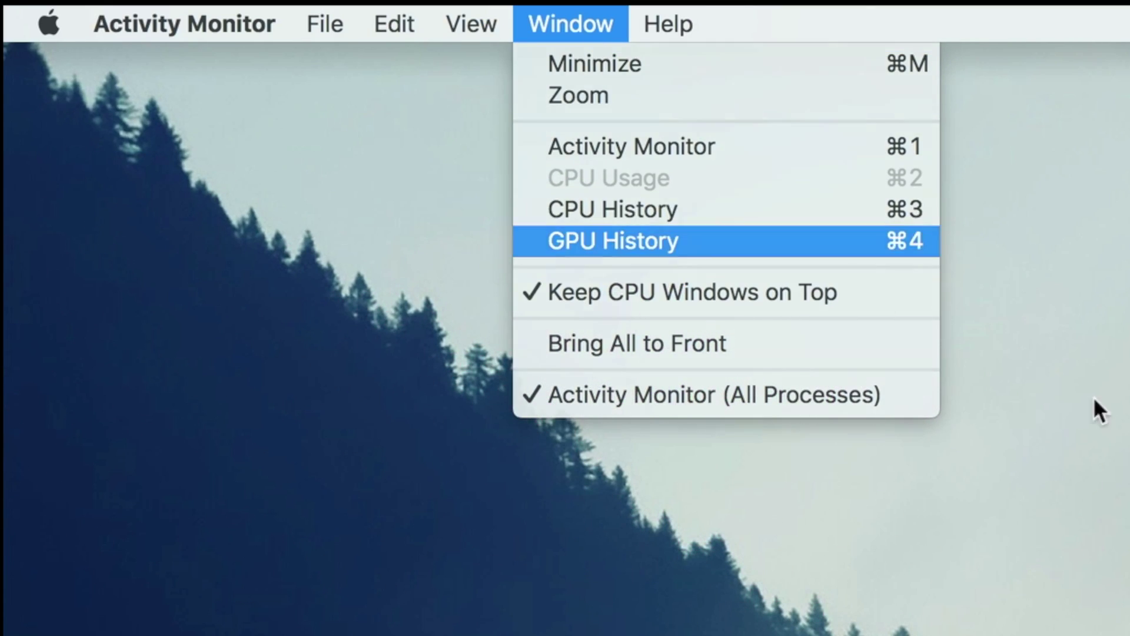
click(652, 239)
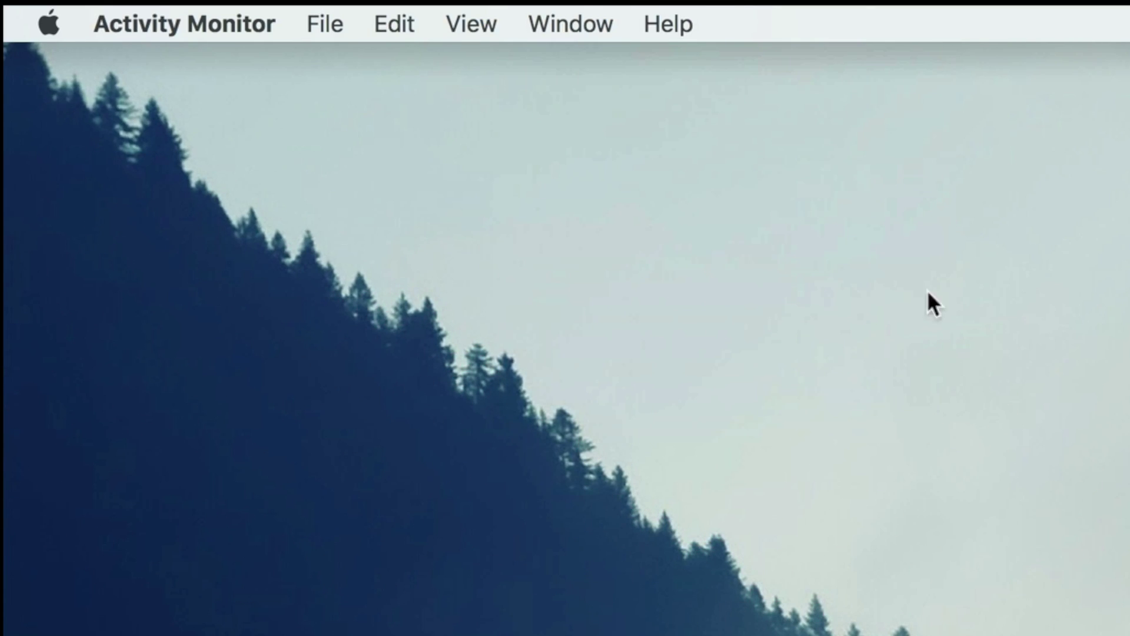
click(570, 9)
key(Escape)
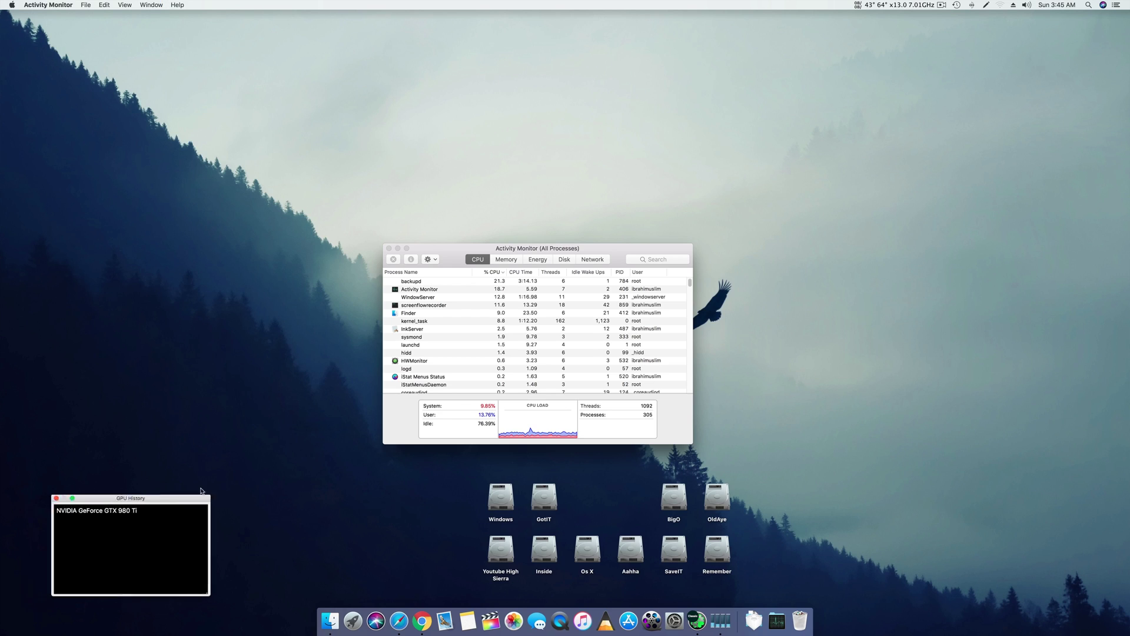
mouse_move(133, 498)
mouse_down()
mouse_move(494, 192)
mouse_move(639, 238)
mouse_up()
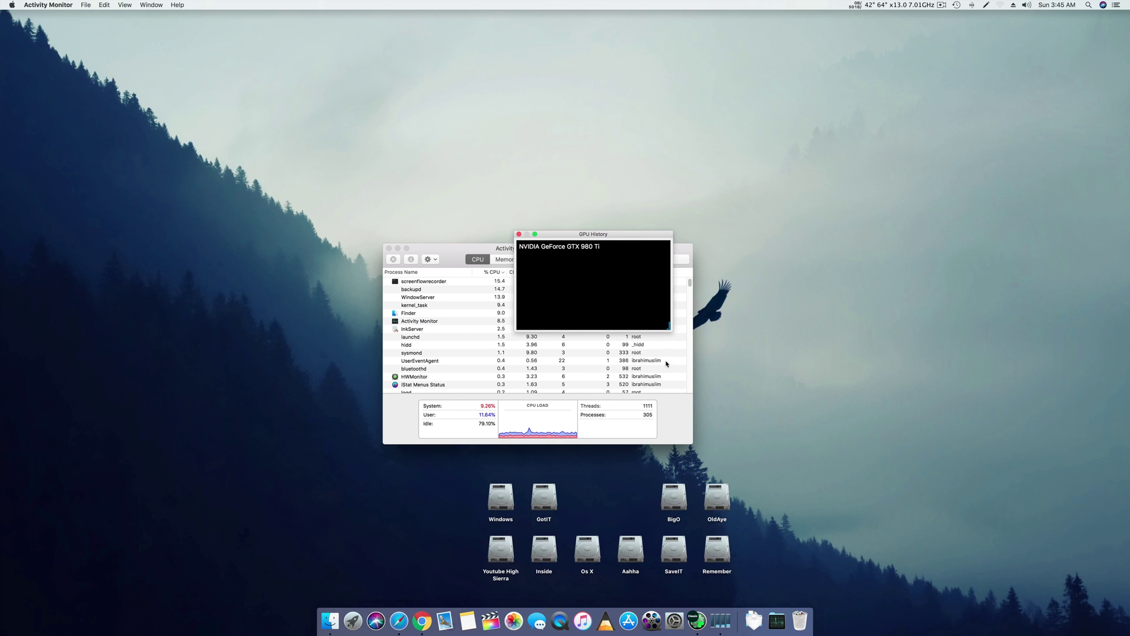
drag(671, 332, 868, 498)
mouse_move(679, 228)
mouse_down()
mouse_move(629, 216)
mouse_move(735, 254)
mouse_move(749, 224)
mouse_up()
- Arrange the GTX 980 Ti GPU History beside the process list to compare activity
drag(459, 254, 316, 249)
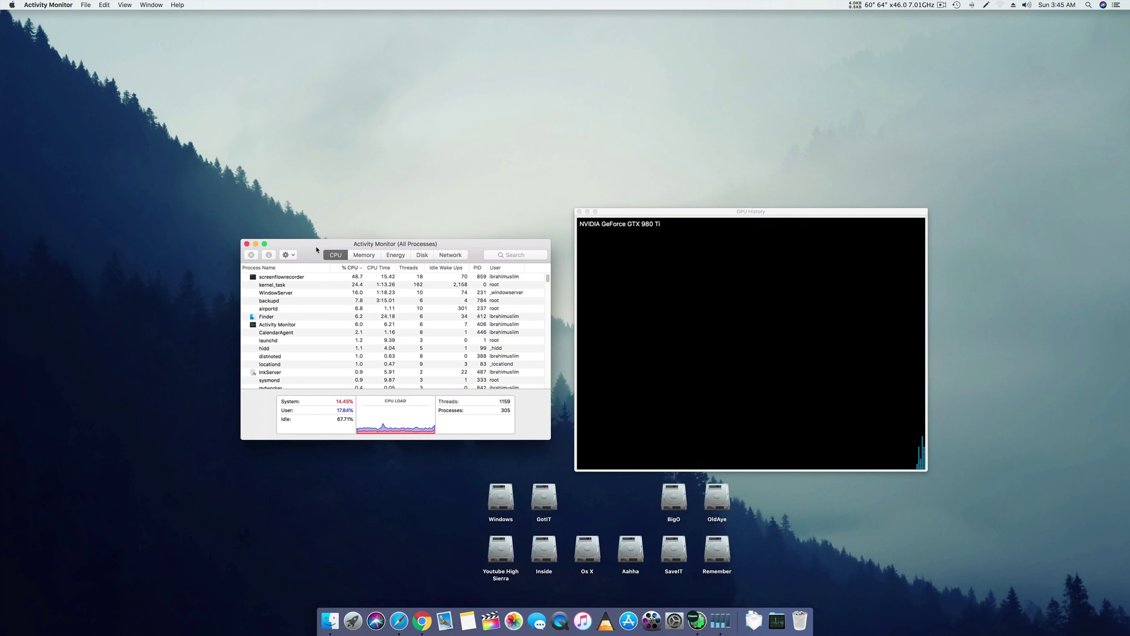
click(670, 218)
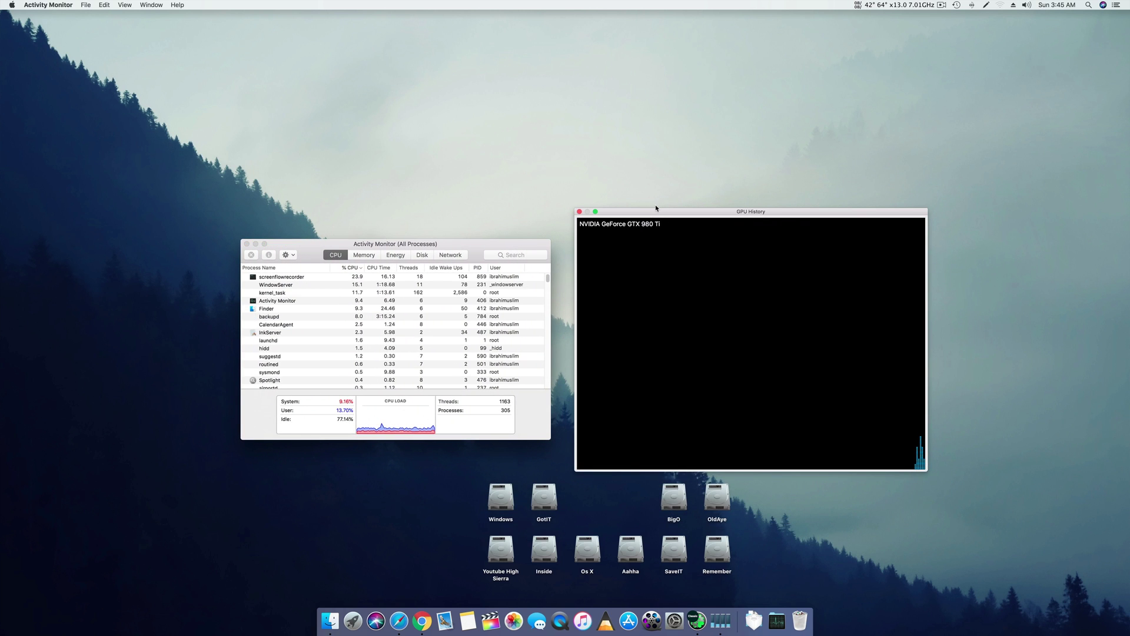
drag(666, 212, 642, 200)
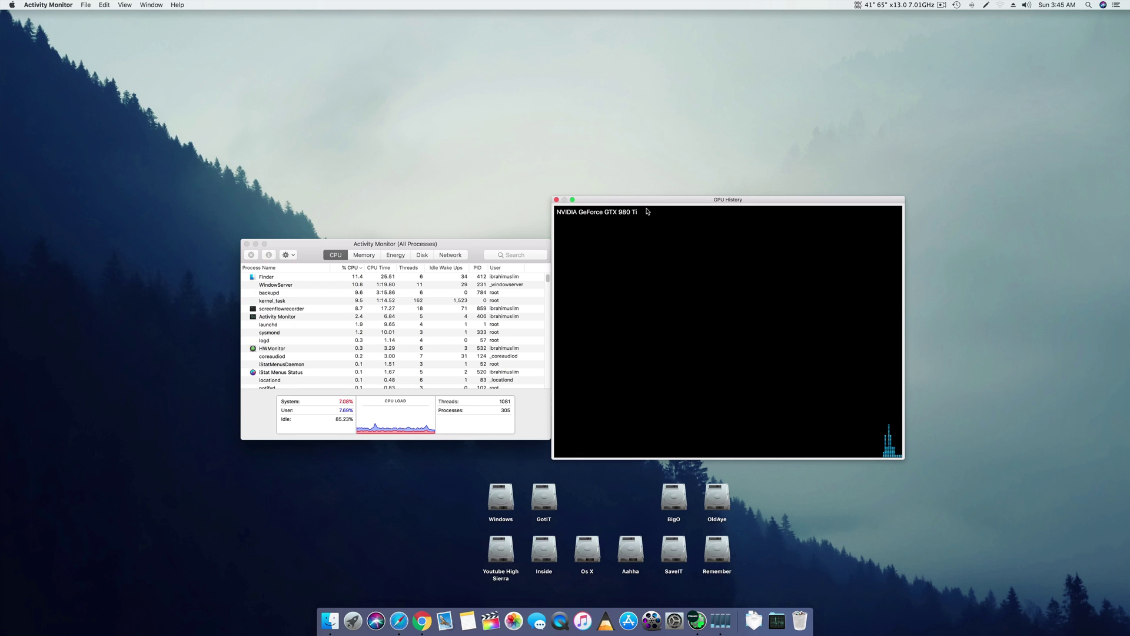
drag(782, 197, 818, 192)
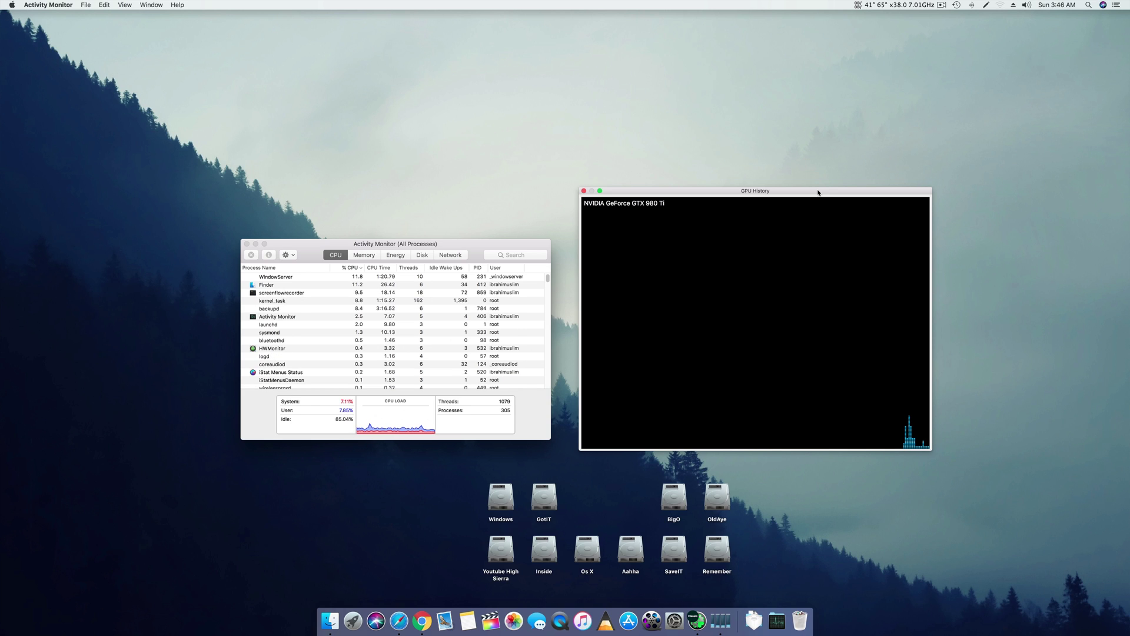
drag(819, 193, 810, 160)
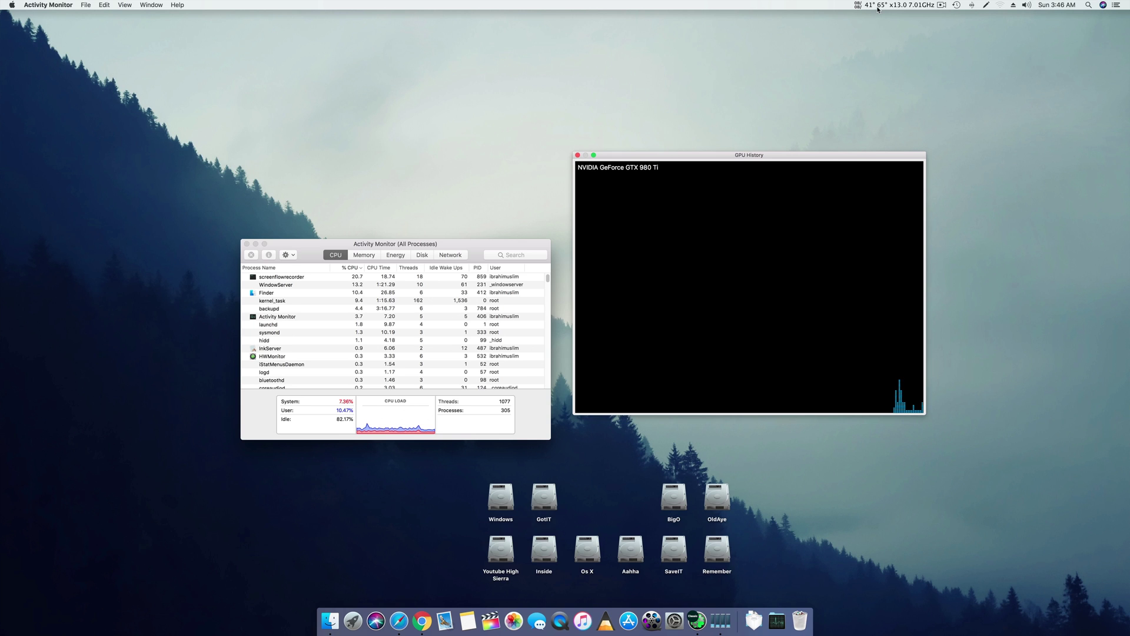
click(896, 5)
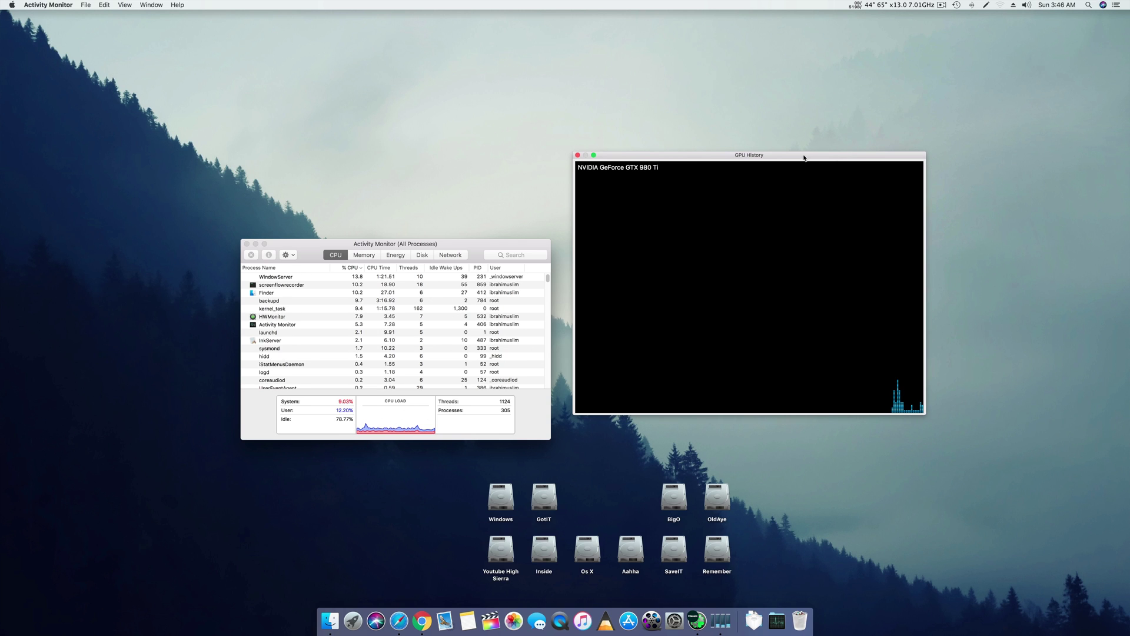
drag(796, 154, 824, 192)
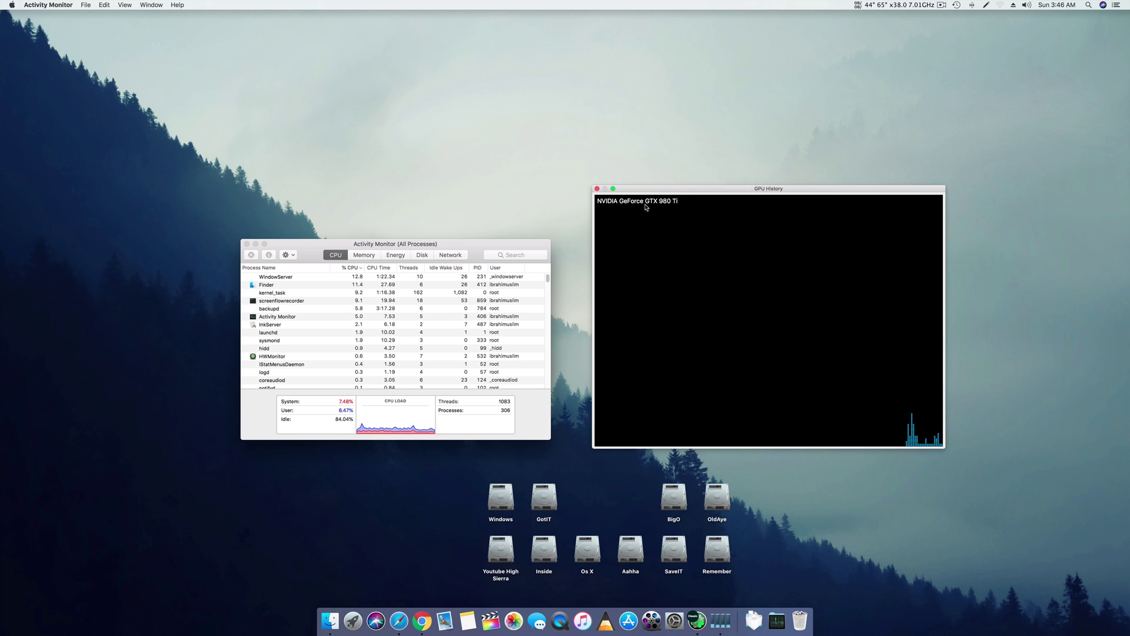
key(super+1)
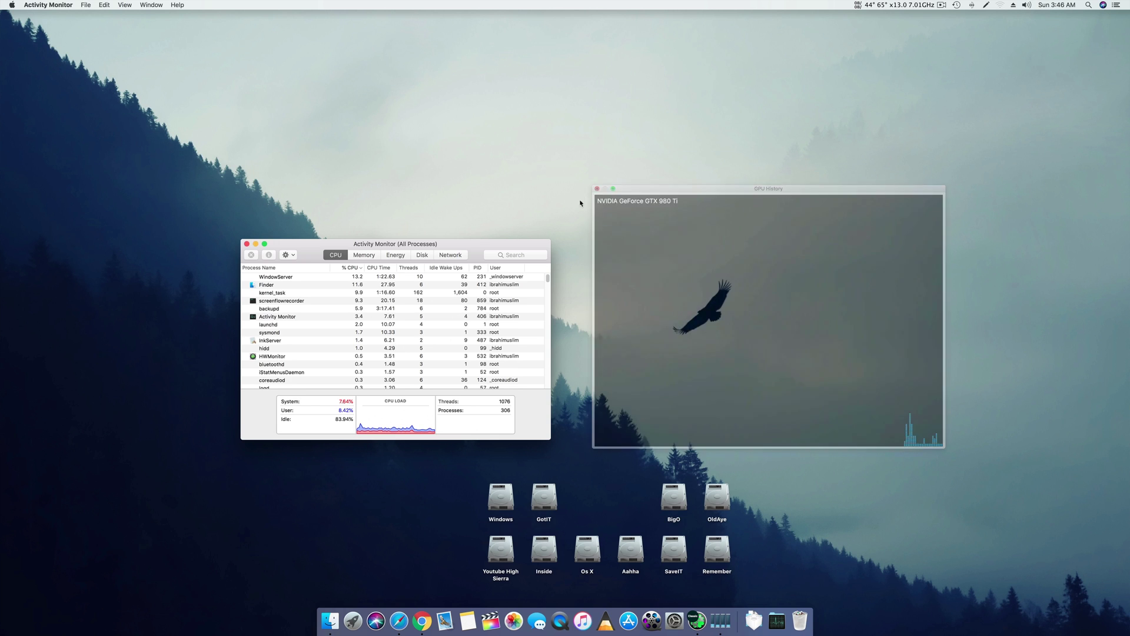
- Close Activity Monitor's windows and launch Clover Configurator's Mount EFI view
key(super+4)
key(super+w)
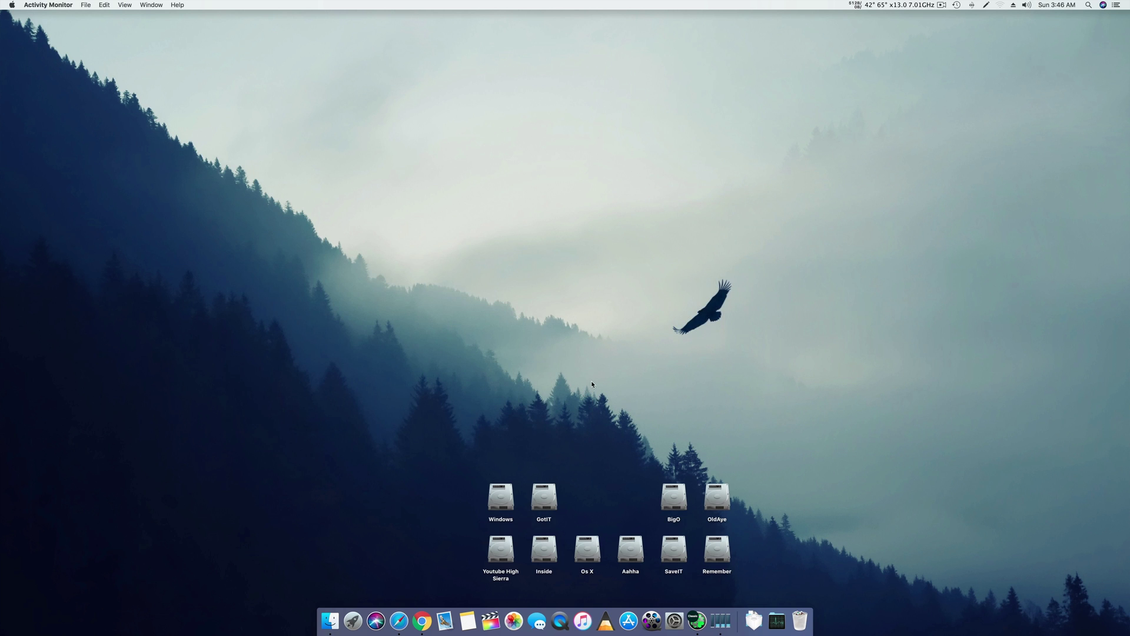
click(702, 614)
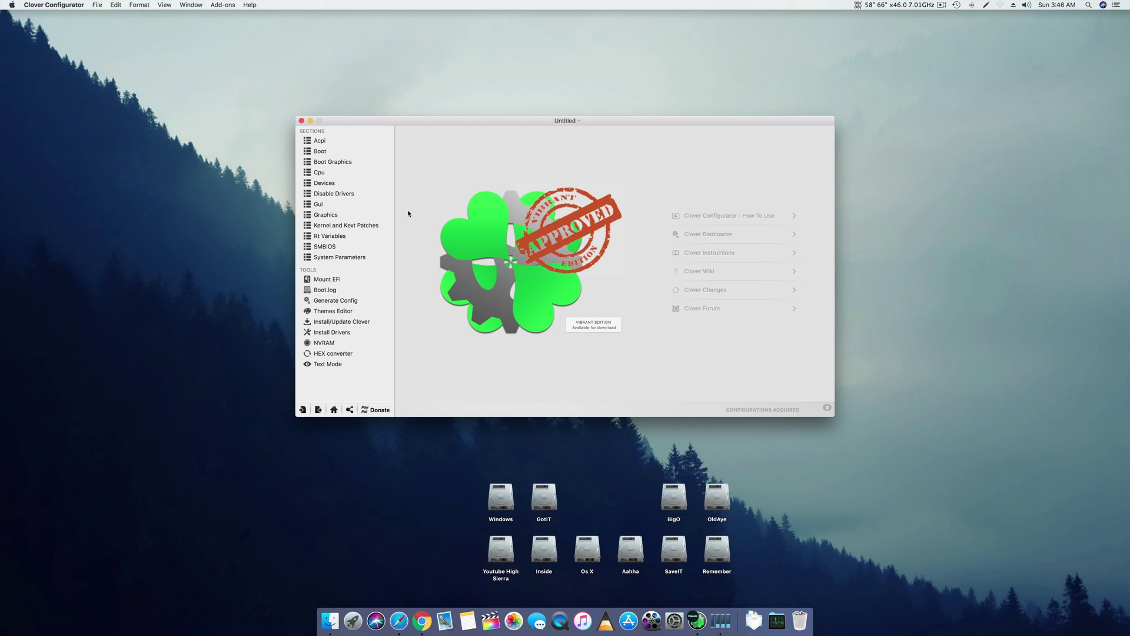
click(344, 278)
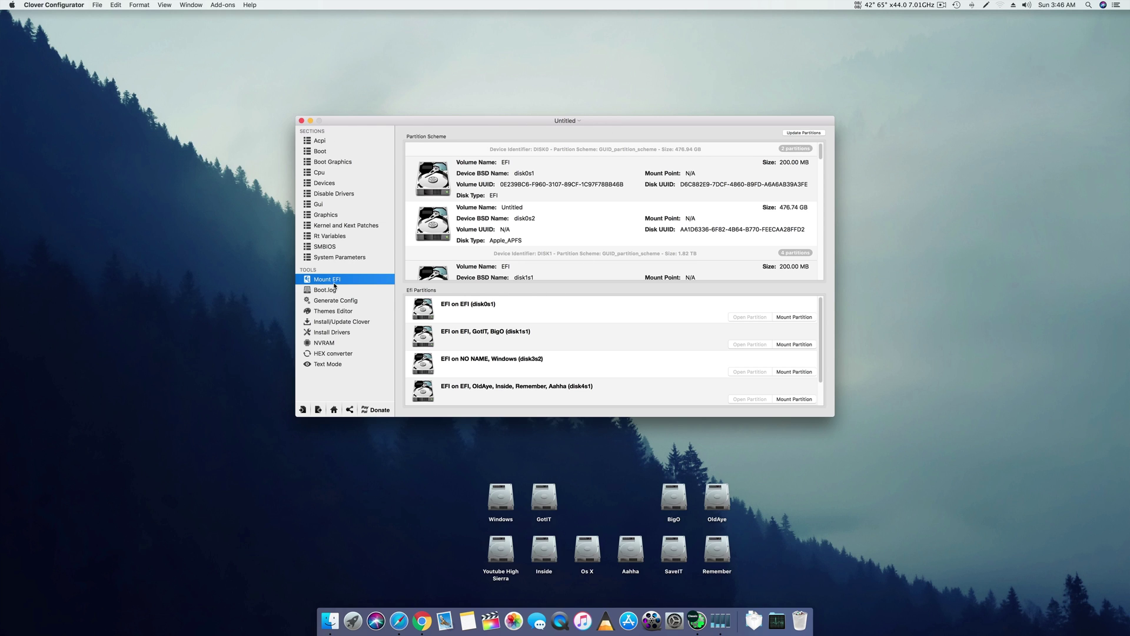
- Mount the EFI partition on disk0s1 and reveal its contents in Finder
click(794, 317)
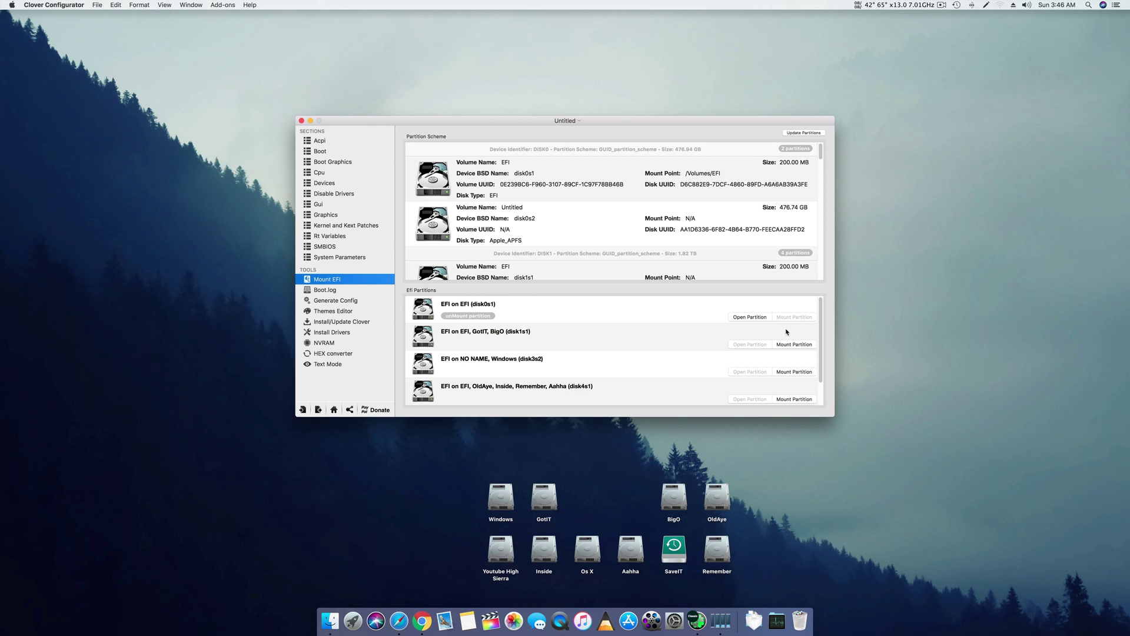
drag(664, 129, 467, 110)
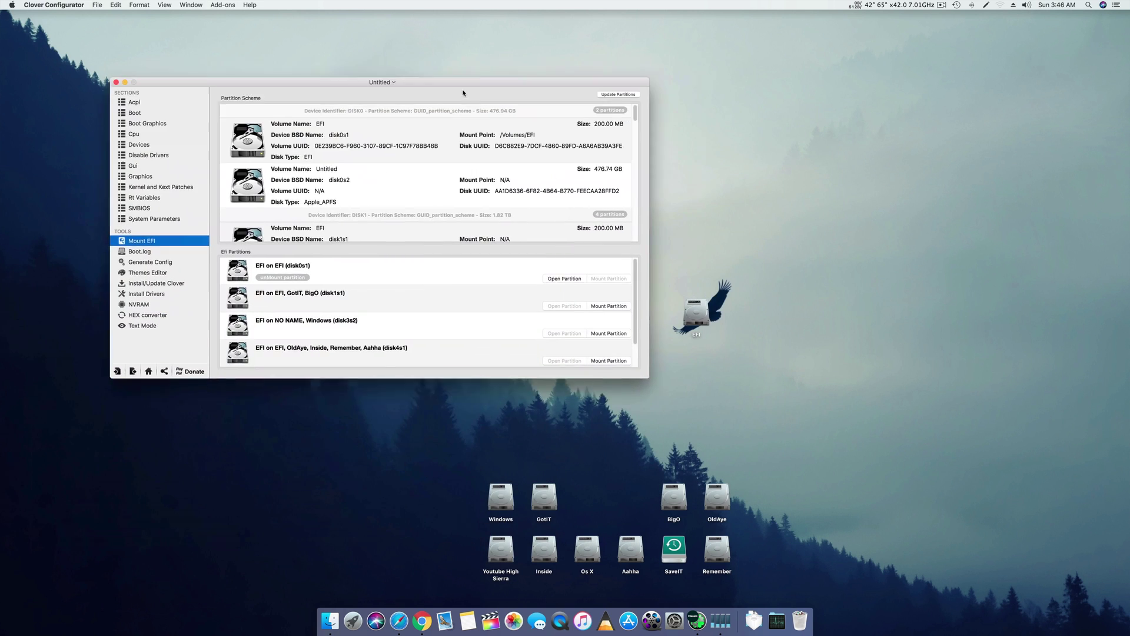
double_click(697, 327)
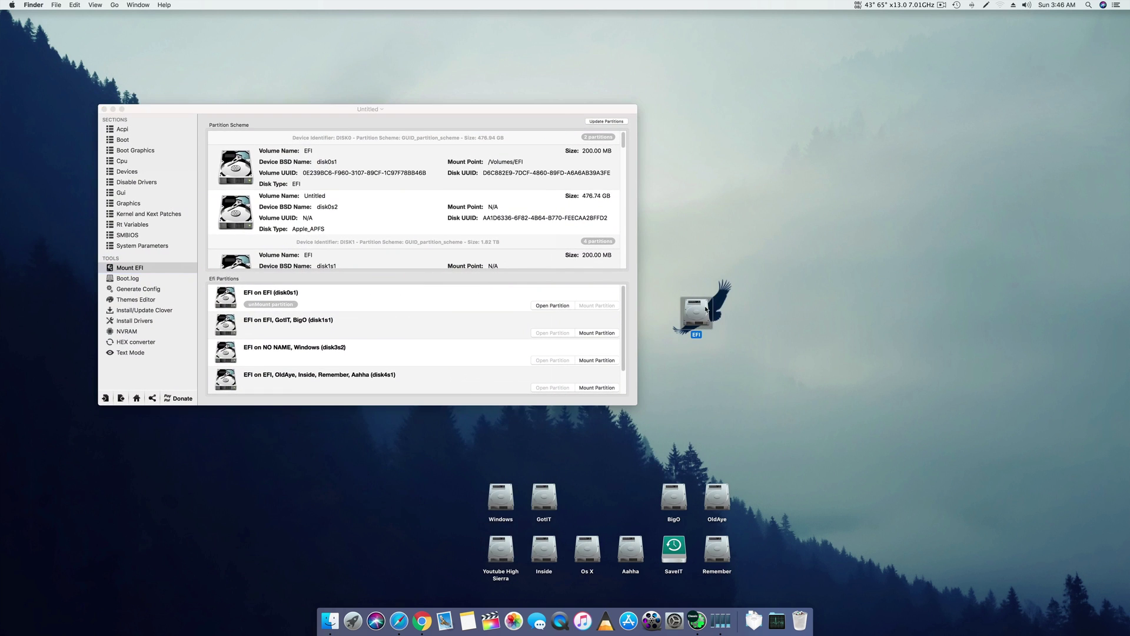
- Navigate into EFI > CLOVER > kexts > Other on the mounted EFI volume
double_click(520, 260)
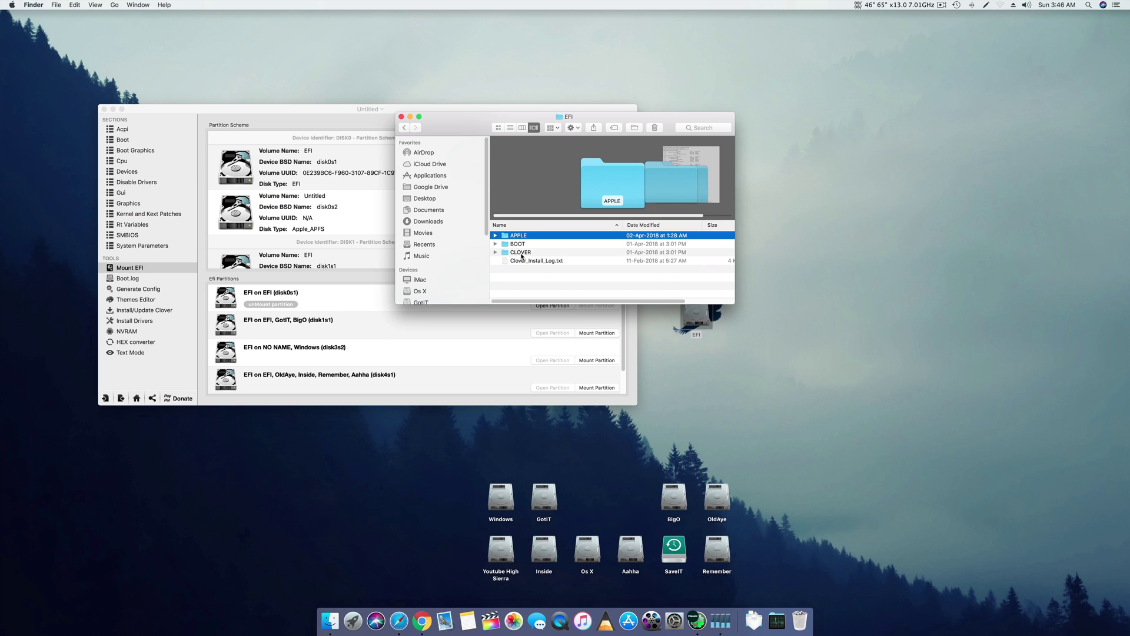
double_click(526, 251)
click(549, 278)
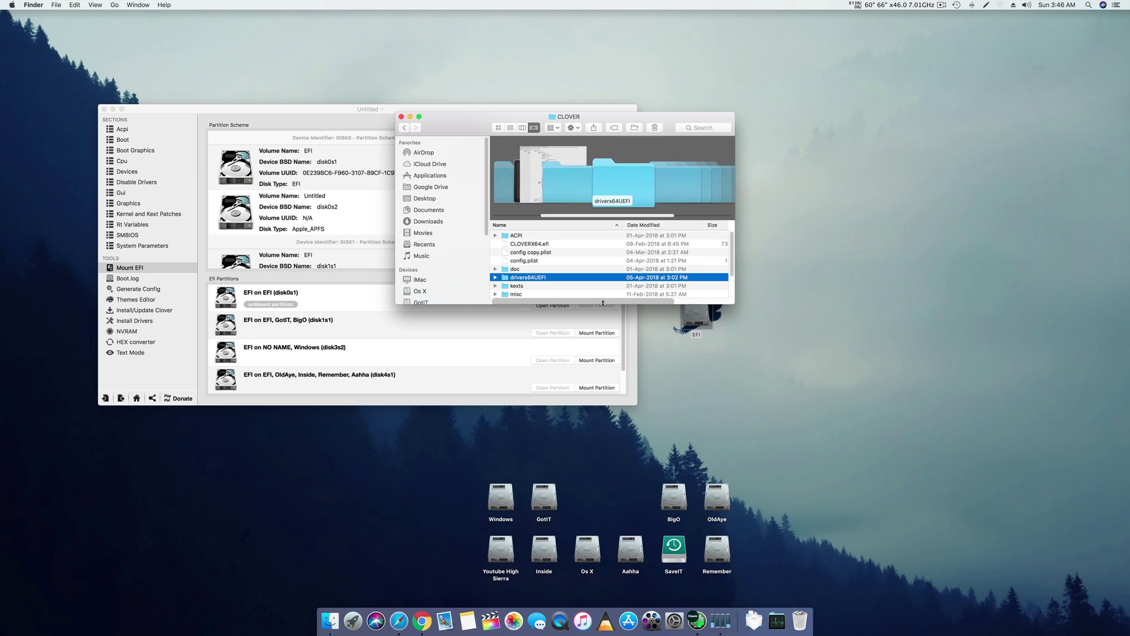
double_click(531, 285)
drag(732, 304, 860, 414)
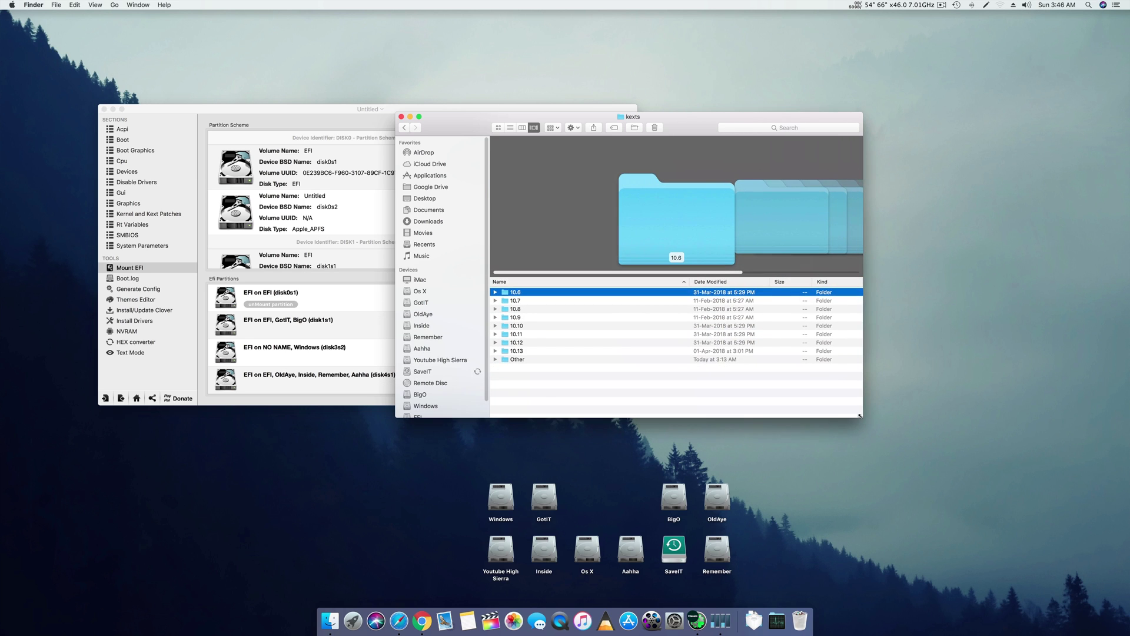
click(517, 359)
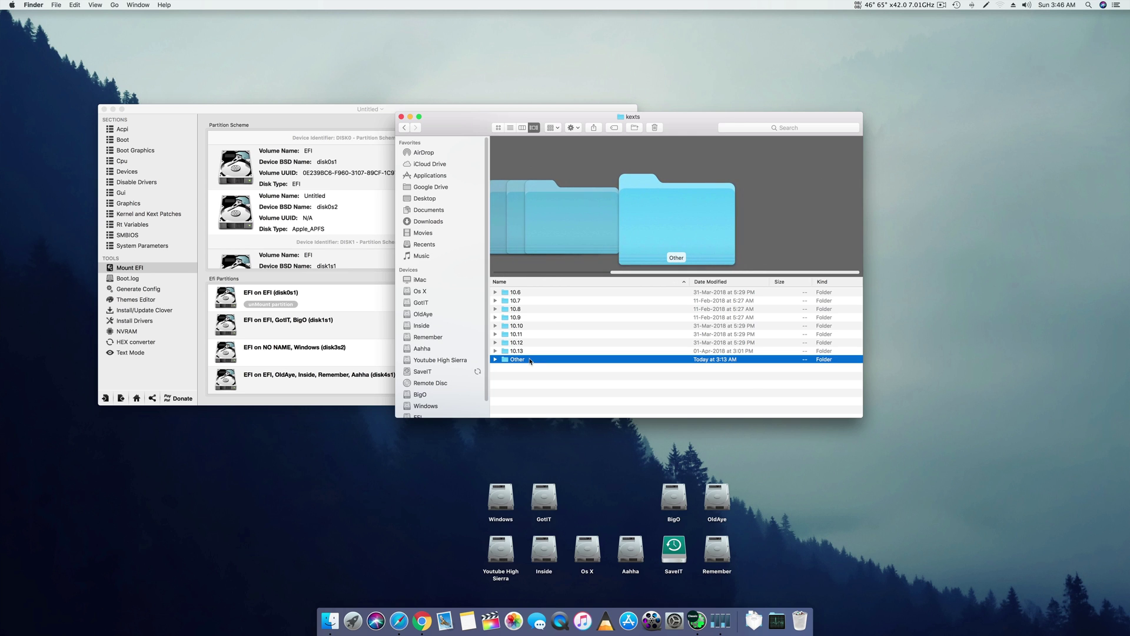
double_click(530, 360)
- Replace NvidiaGraphicsFixup.kext in Other with the downloaded copy and locate the 1.2.3.RELEASE folder with Lilu.kext
click(751, 618)
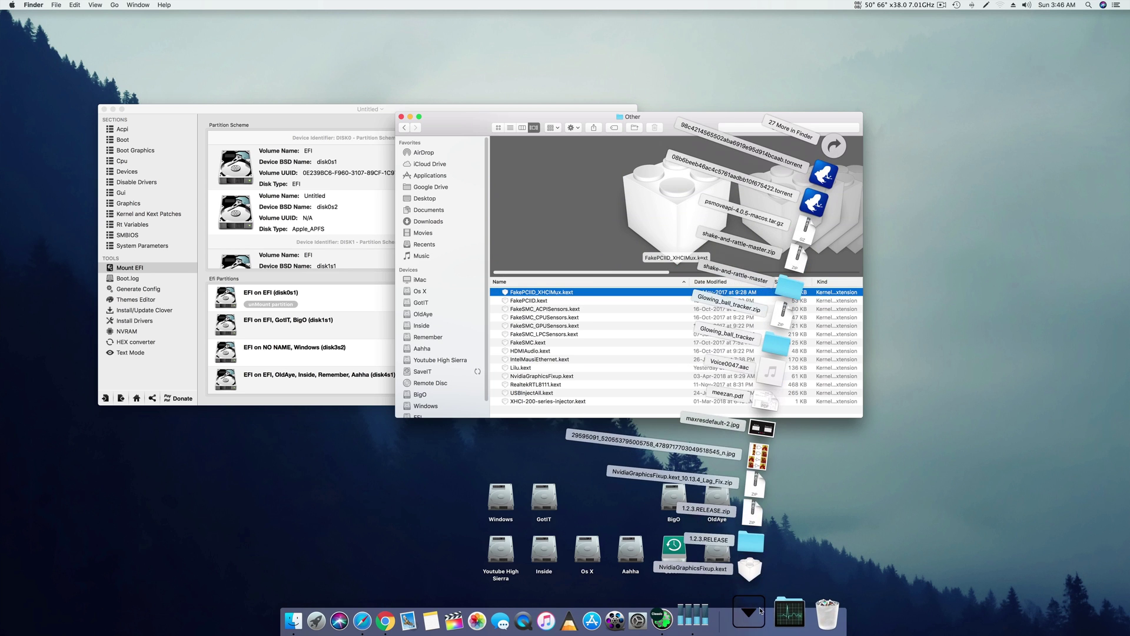
drag(764, 585, 613, 322)
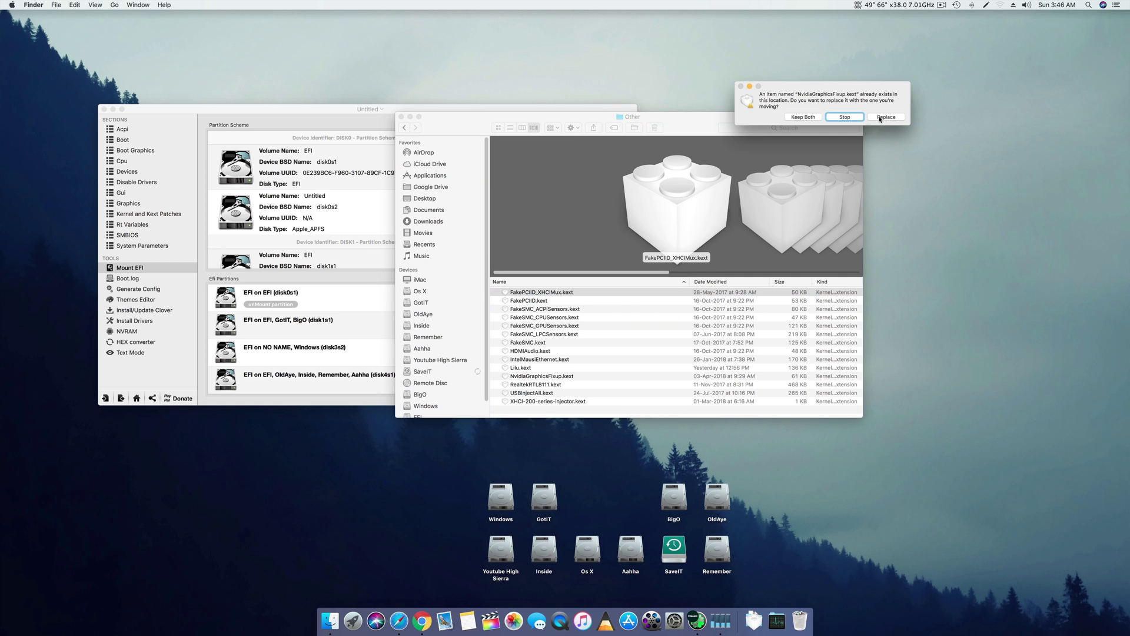
click(881, 117)
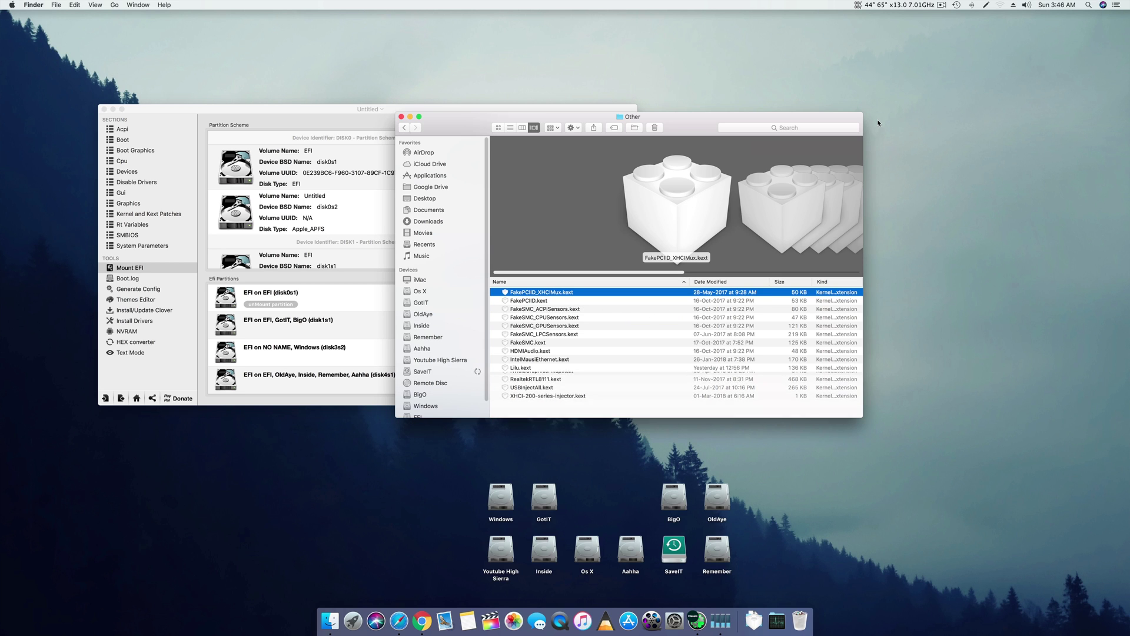
click(753, 614)
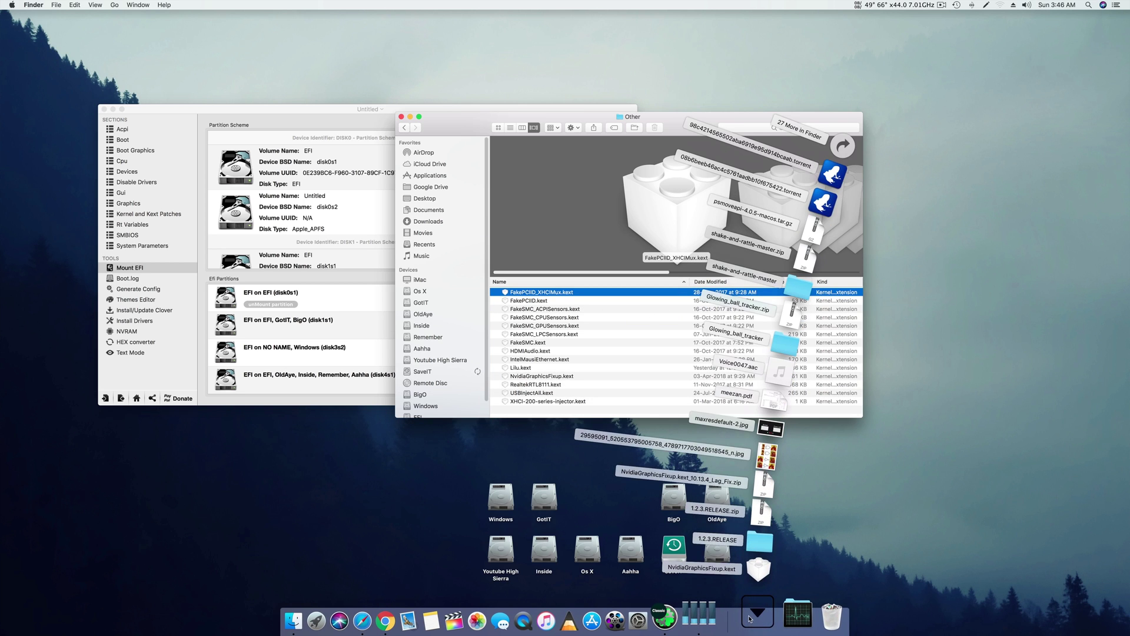
click(764, 537)
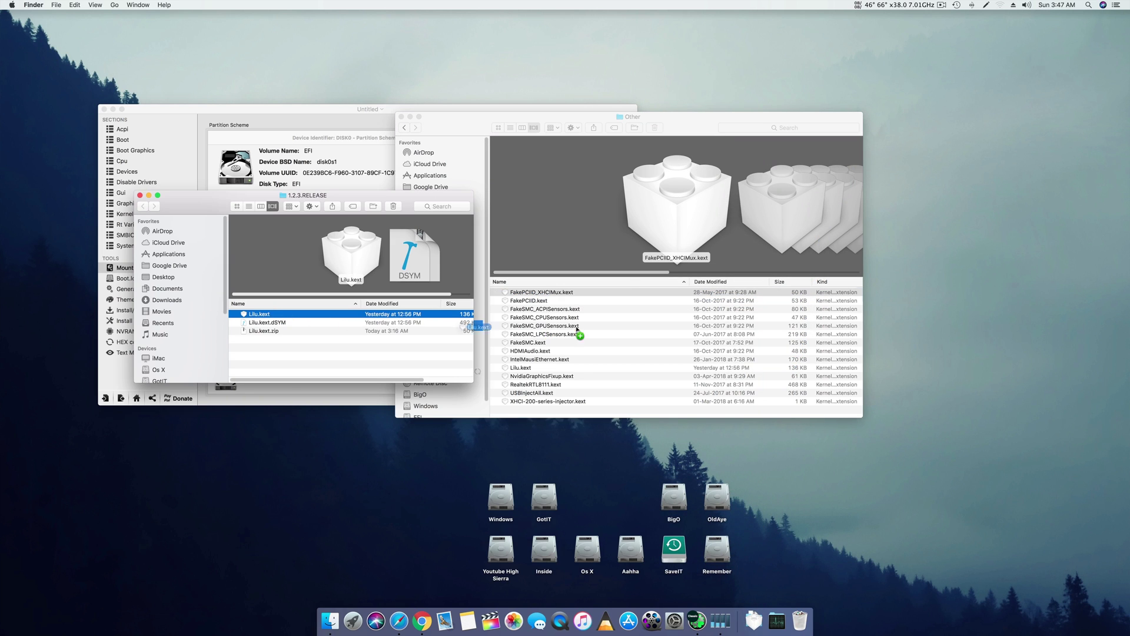
- Replace Lilu.kext in the Other folder with the new 1.2.3 release copy
drag(244, 314, 662, 334)
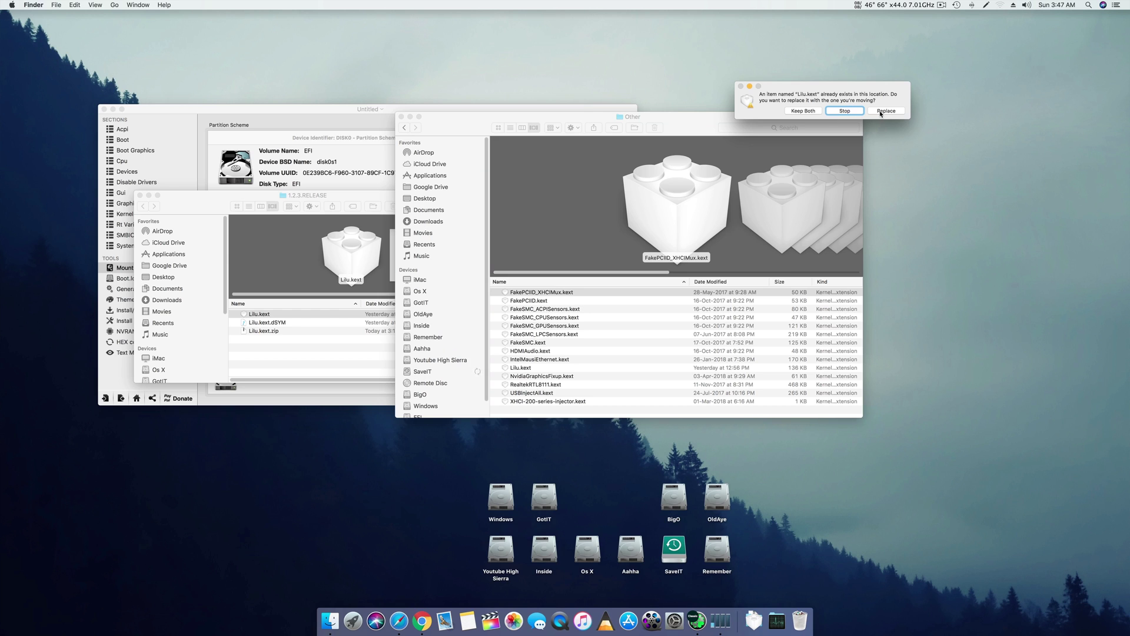
click(884, 111)
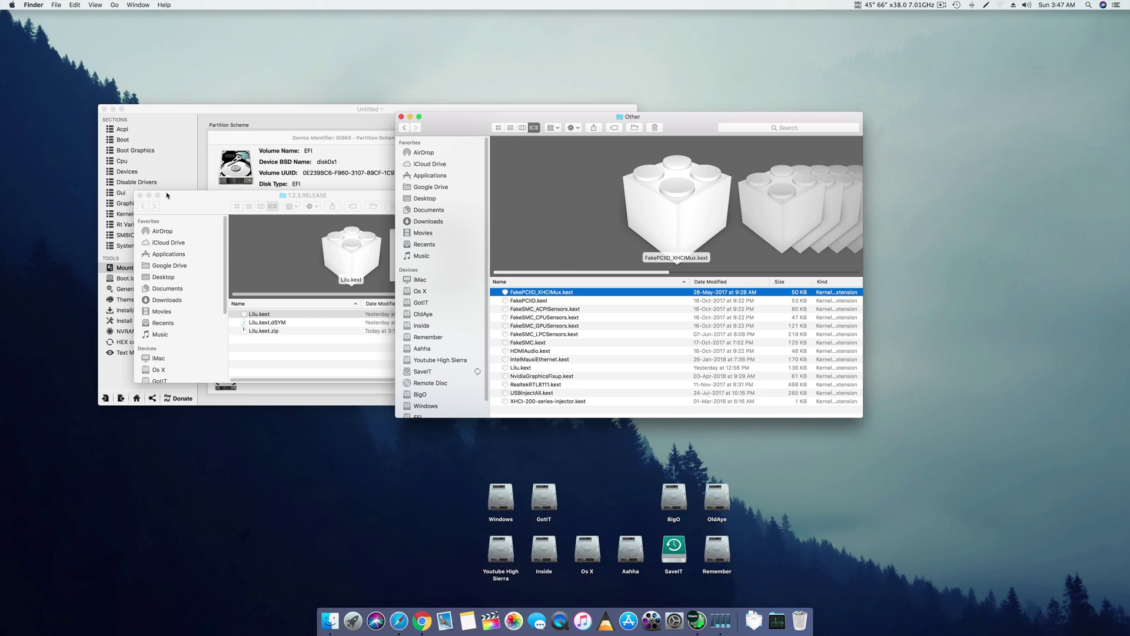
click(141, 197)
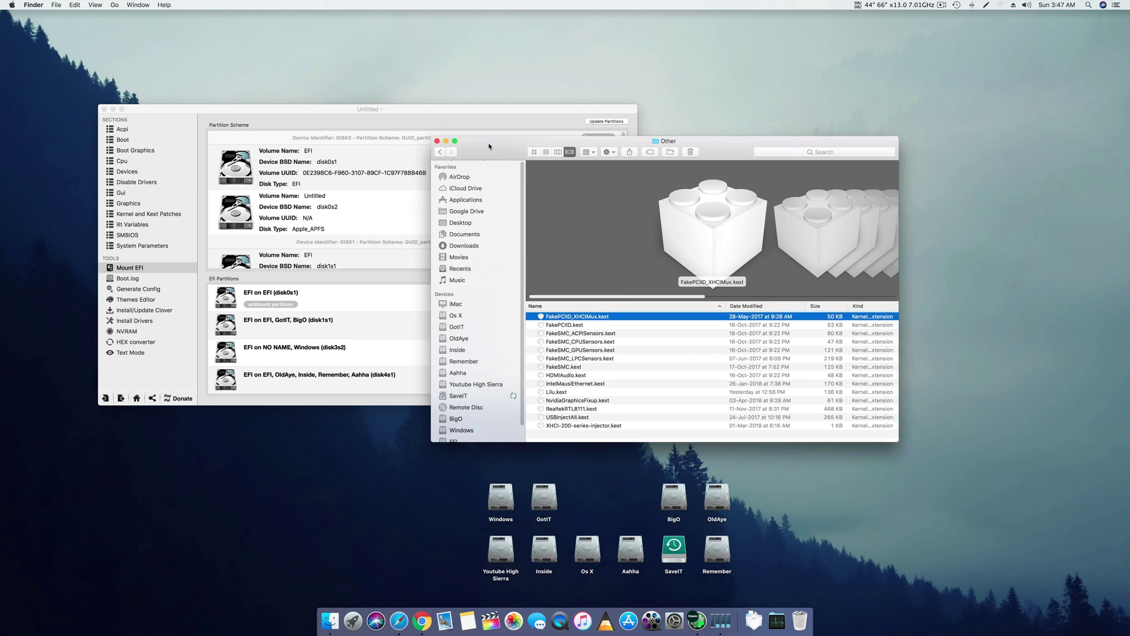
- Close the Other folder window and bring Clover Configurator back into view
drag(450, 120, 489, 146)
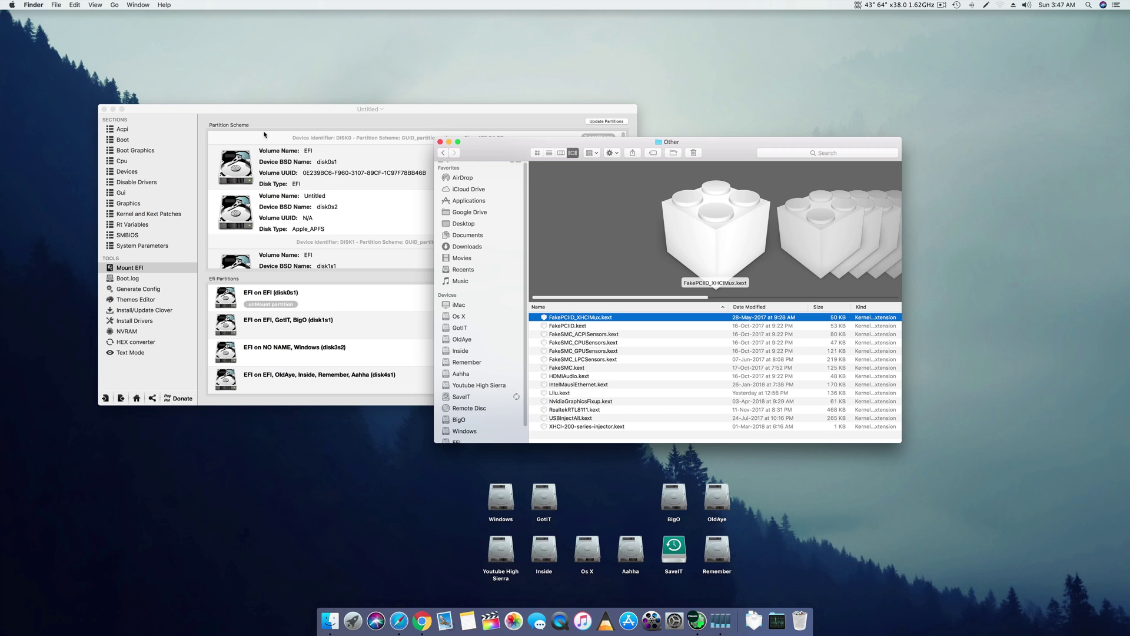
click(440, 141)
drag(429, 110, 621, 128)
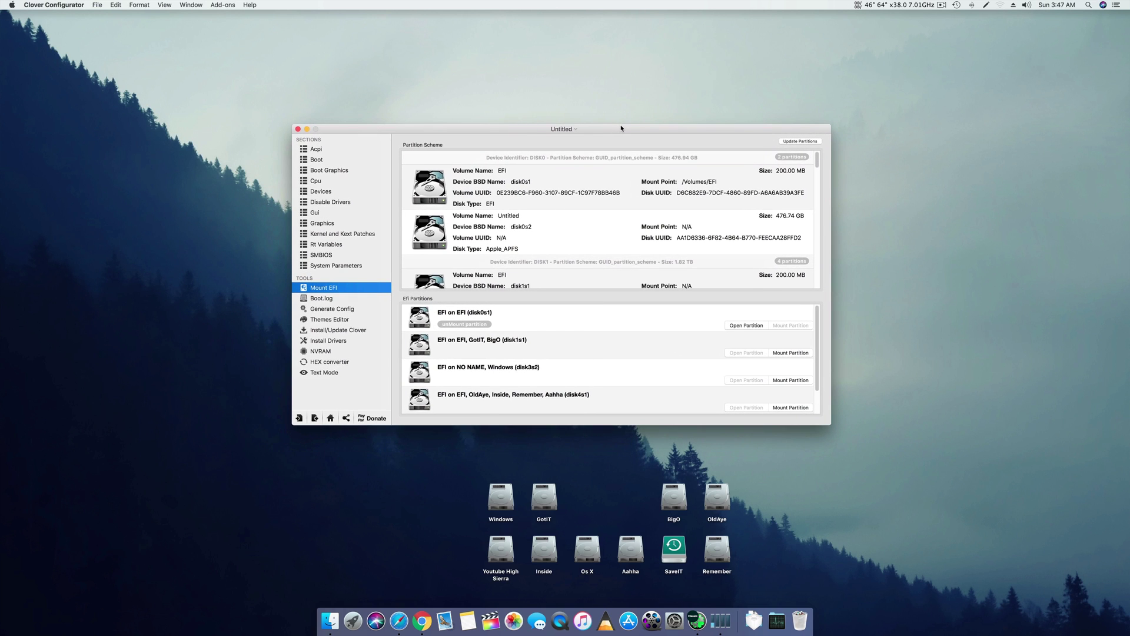
- Load the EFI's config.plist and view its Kernel and Kext Patches section
click(352, 235)
click(330, 417)
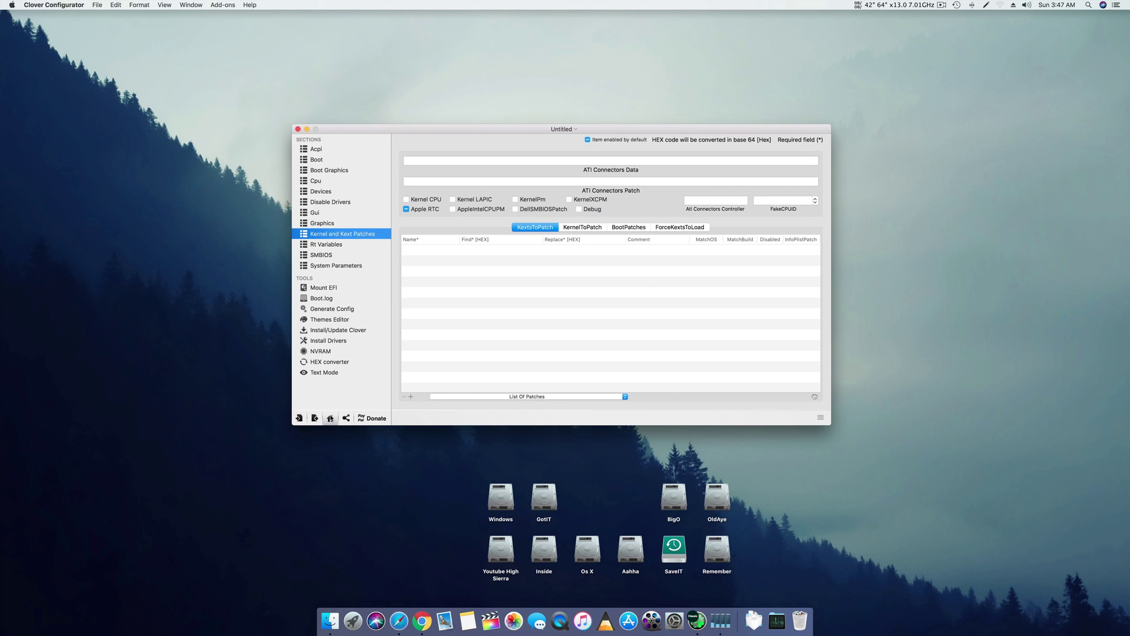
double_click(727, 393)
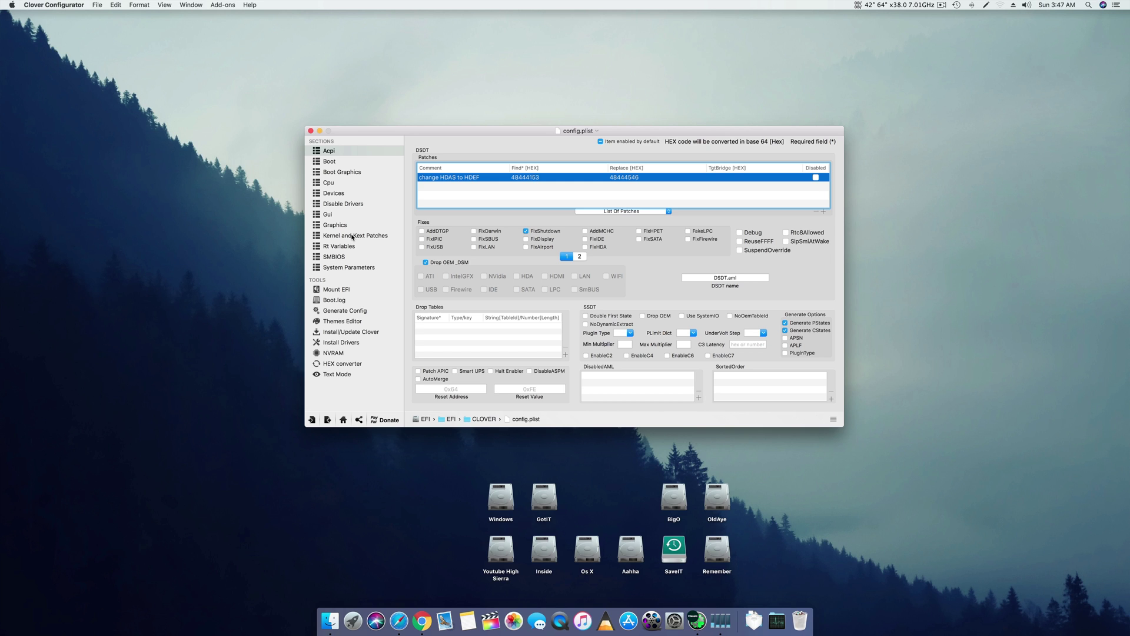
click(352, 237)
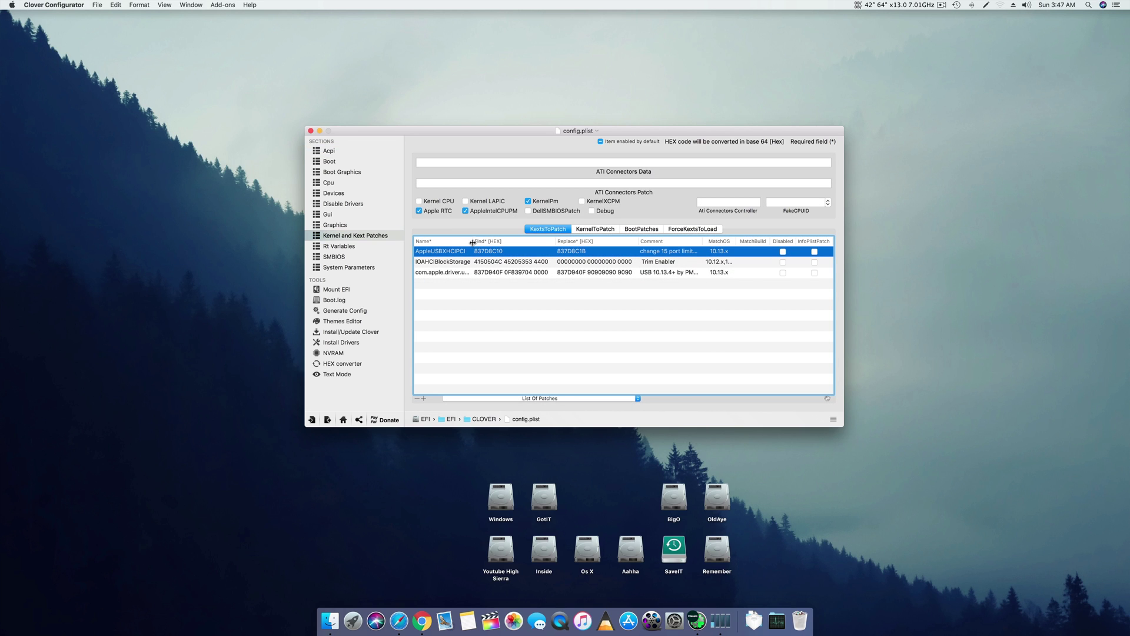
- Widen the Name and Comment columns to verify the USB 10.13.4+ patch, then close config.plist
drag(565, 246, 532, 247)
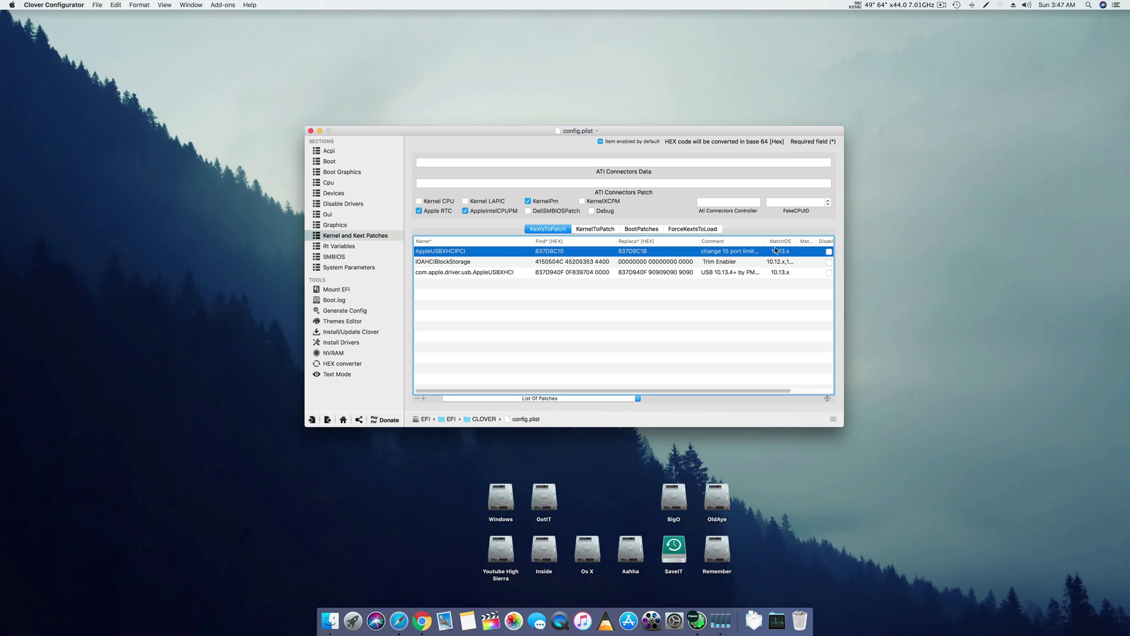
drag(765, 242, 816, 244)
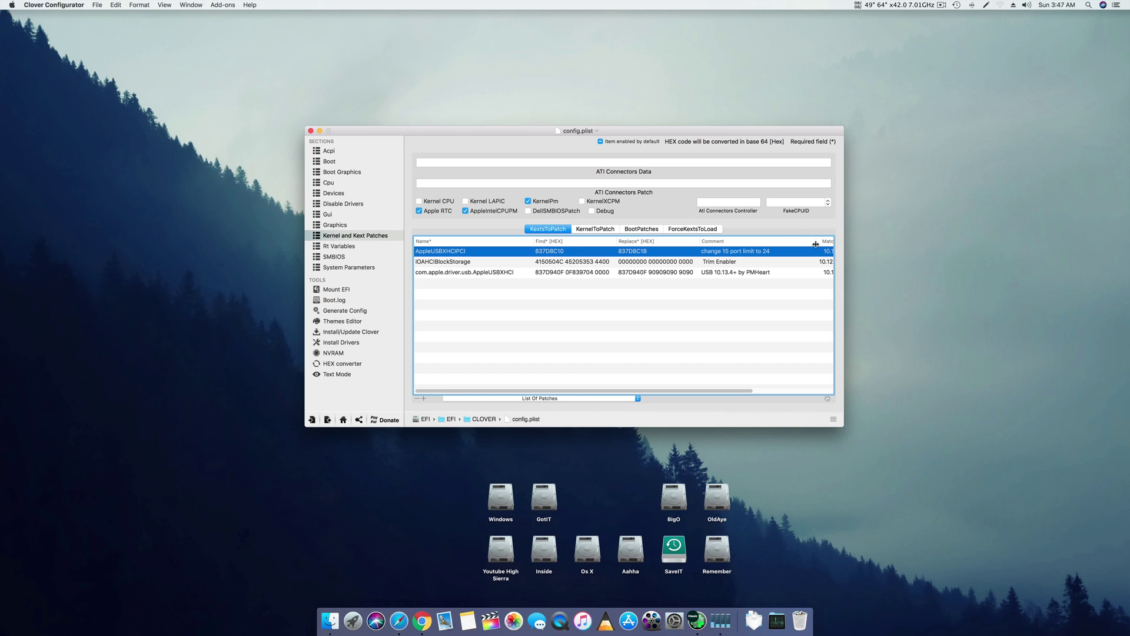
key(super+w)
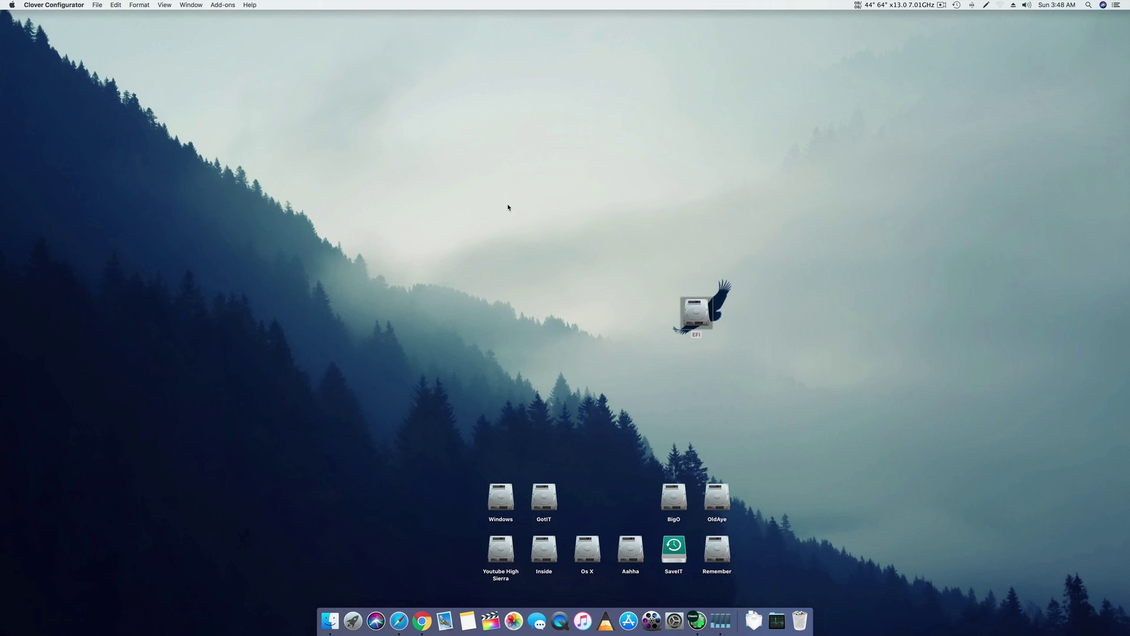
- Show About This Mac confirming macOS High Sierra 10.13.4 and position its window
click(13, 4)
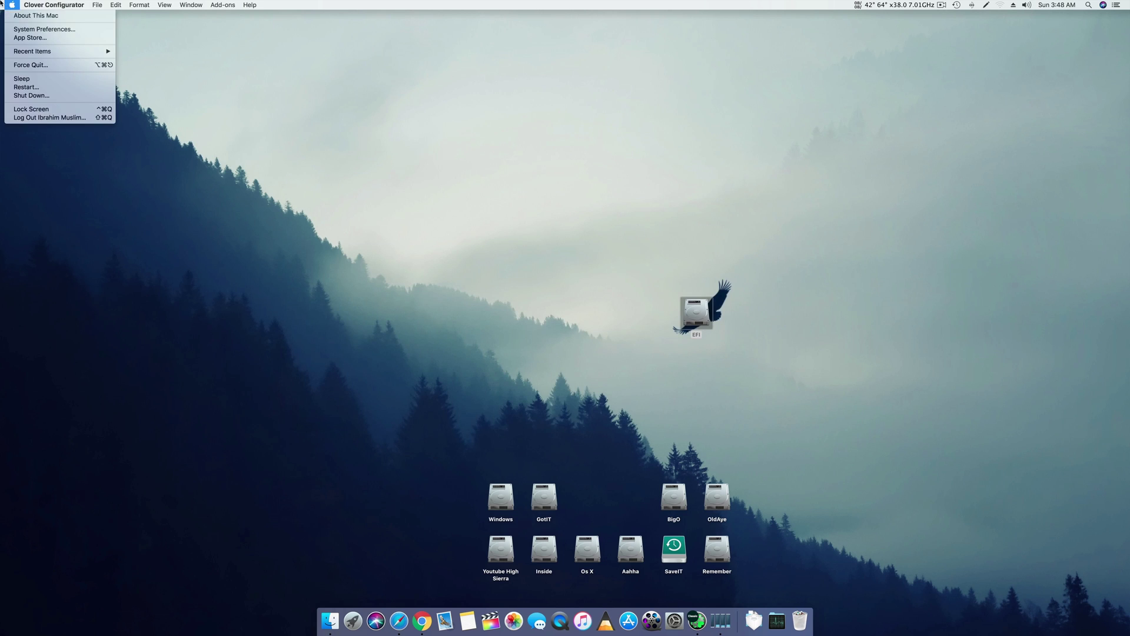
click(35, 15)
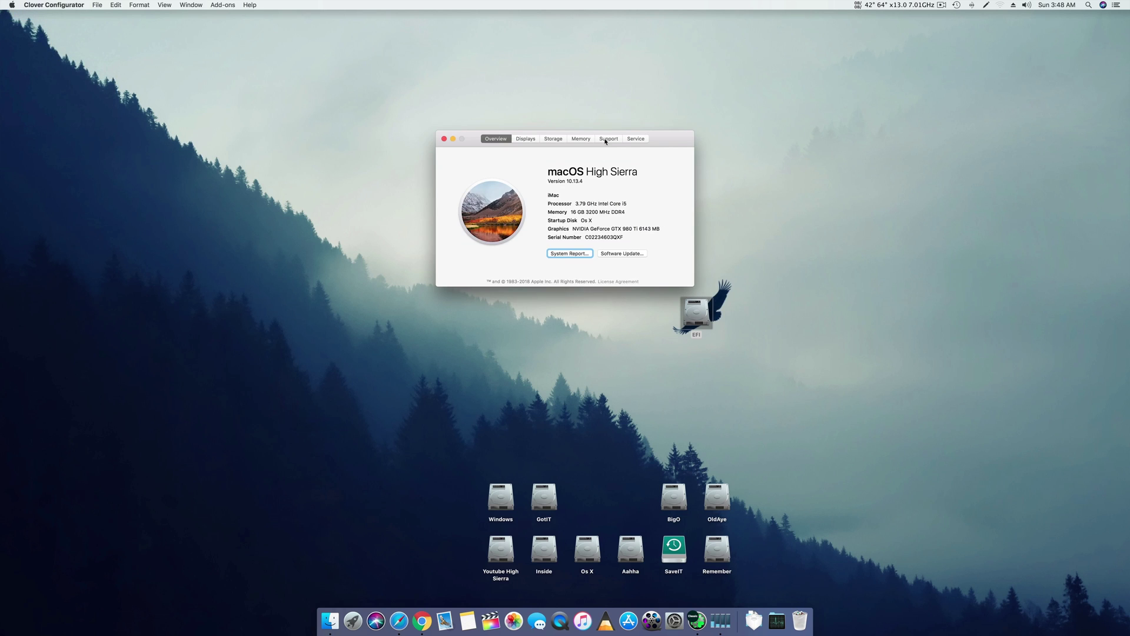
drag(606, 141, 525, 192)
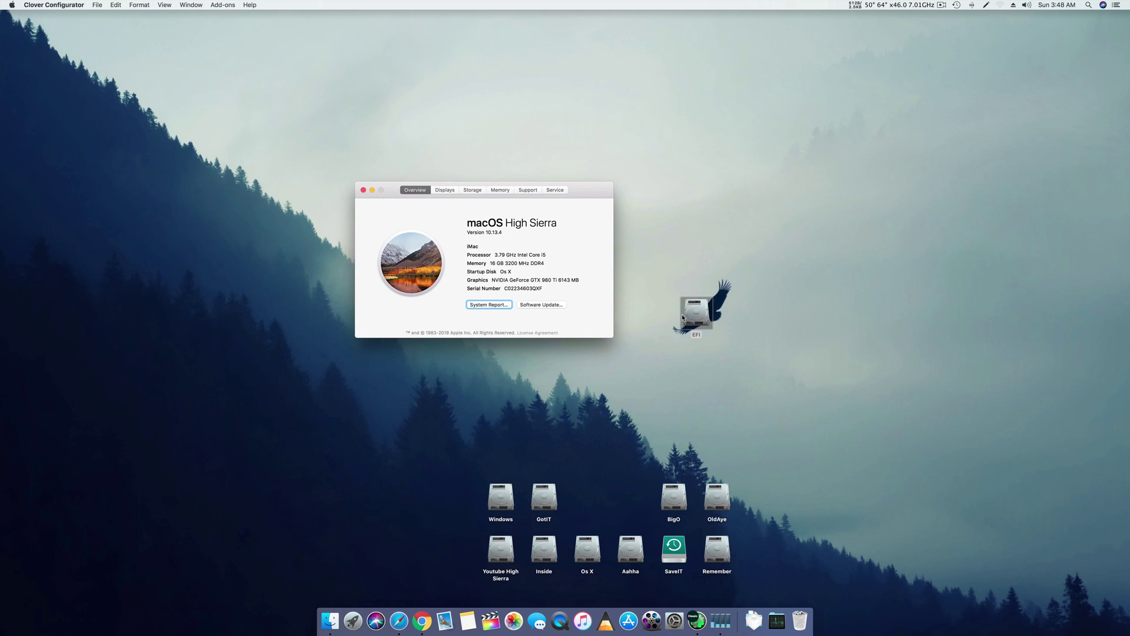
drag(606, 195, 718, 204)
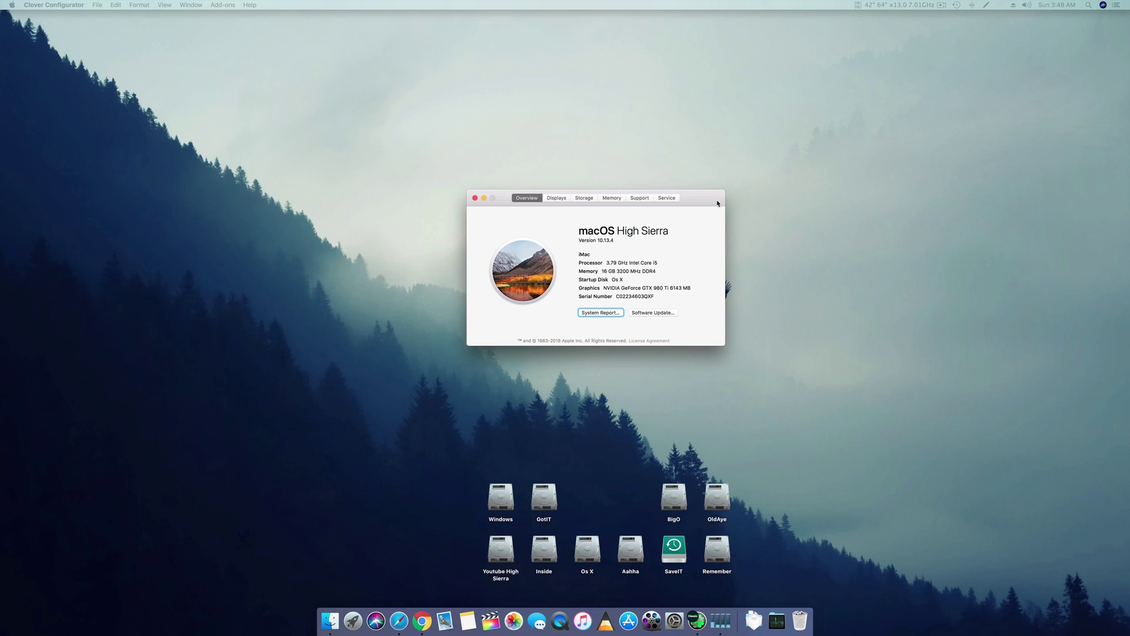
drag(718, 203, 630, 178)
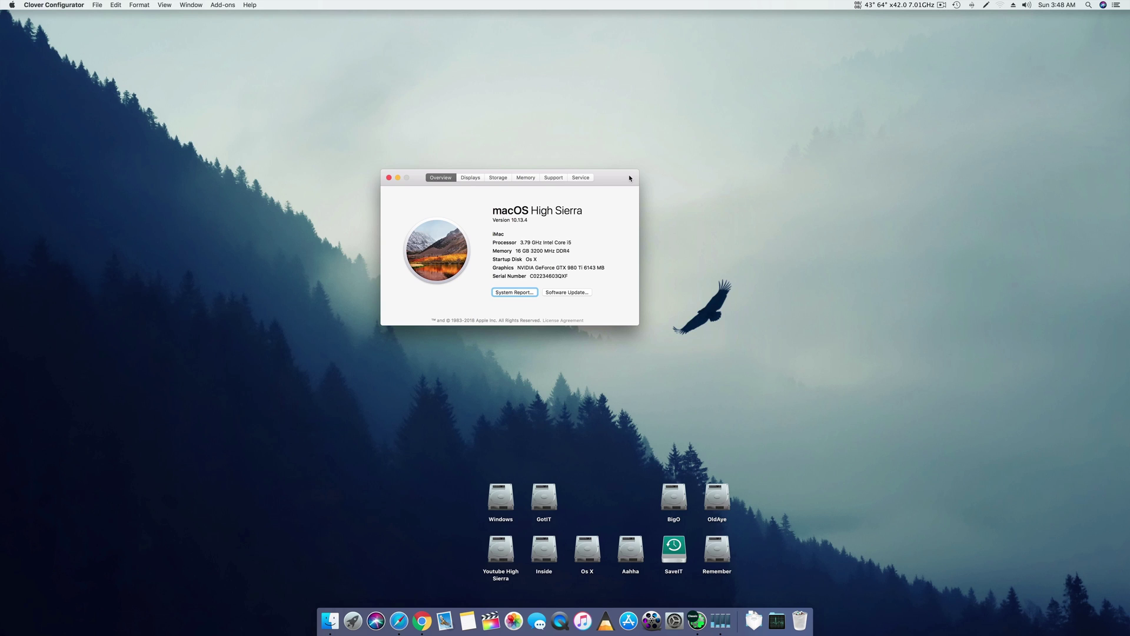
drag(629, 178, 726, 219)
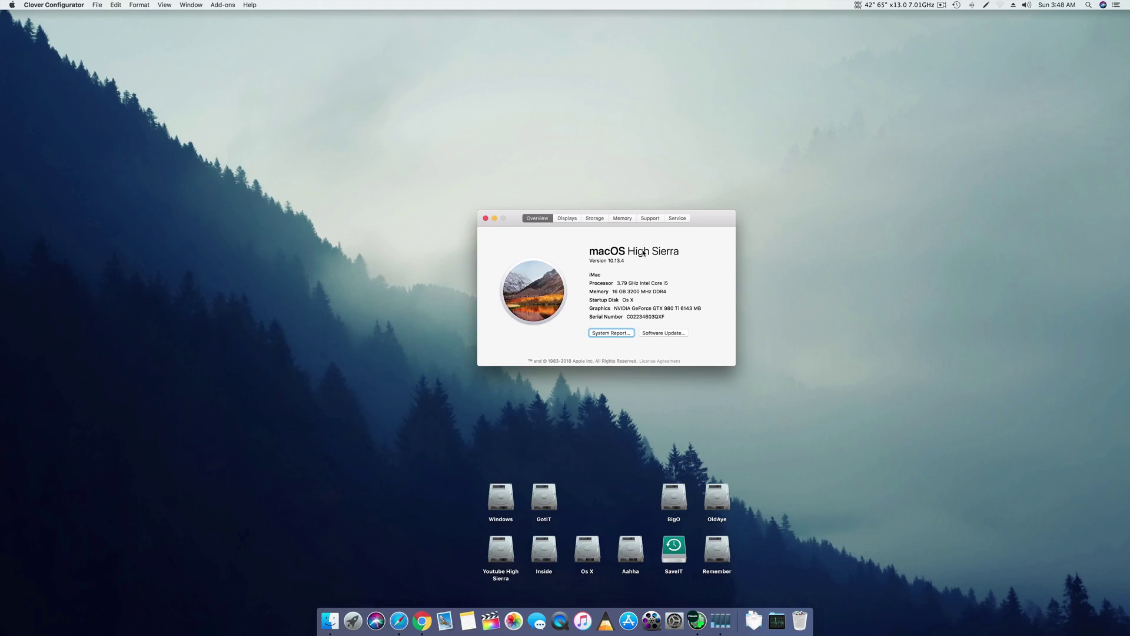
- Bring up Launchpad, dismiss it, and nudge the About This Mac window slightly higher
click(353, 621)
scroll(789, 257, right, 5)
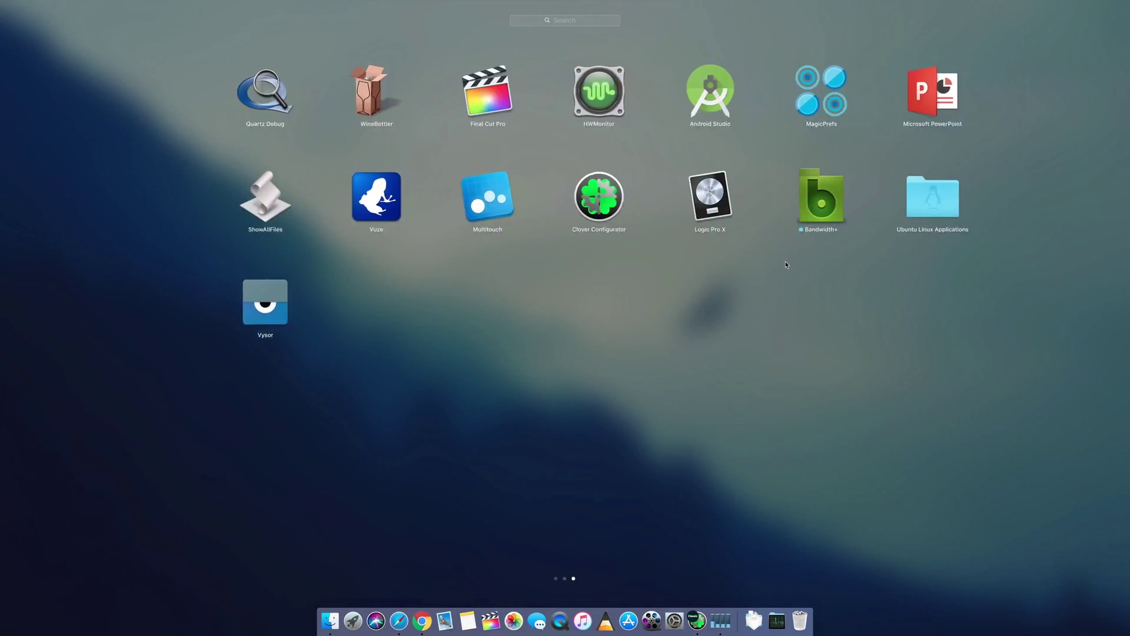
scroll(746, 252, left, 5)
scroll(745, 253, left, 5)
scroll(618, 325, right, 5)
click(618, 322)
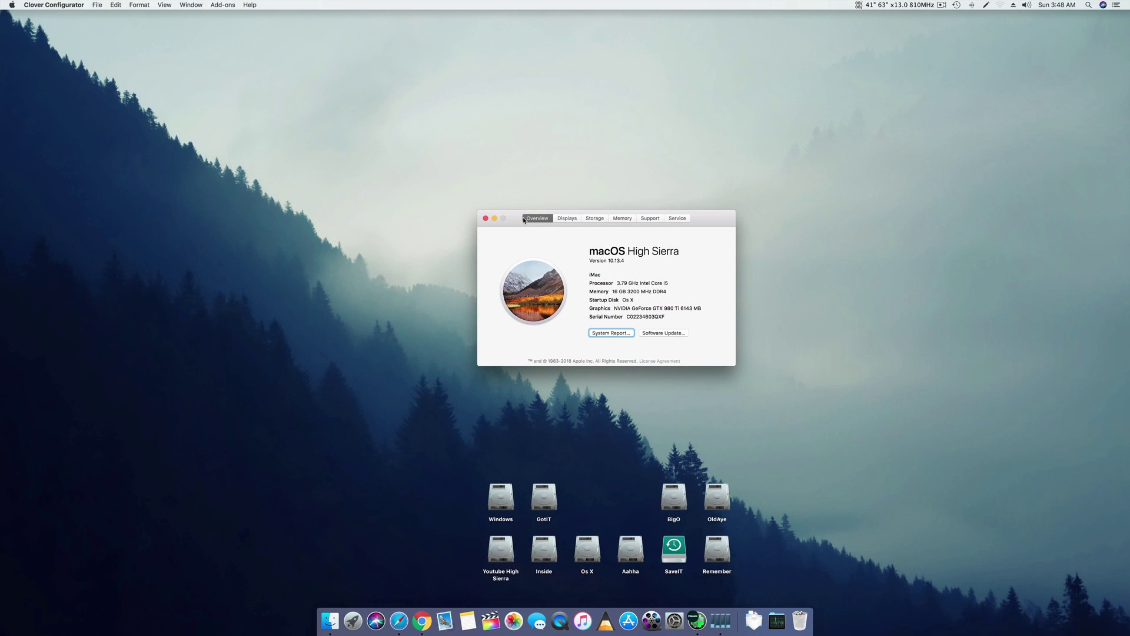
drag(524, 219, 542, 211)
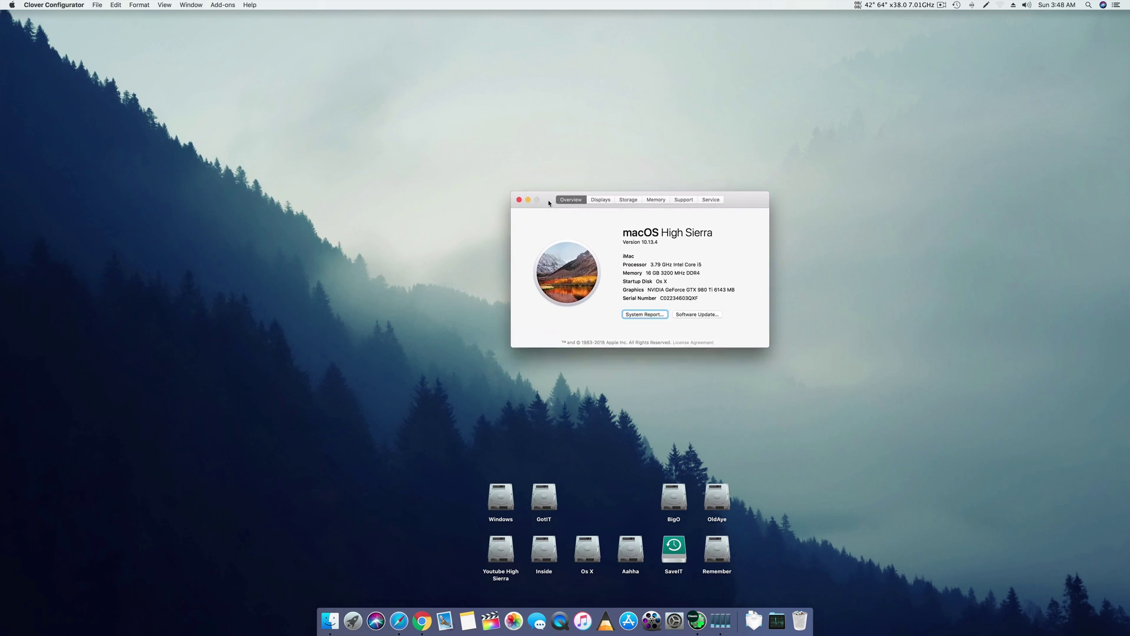